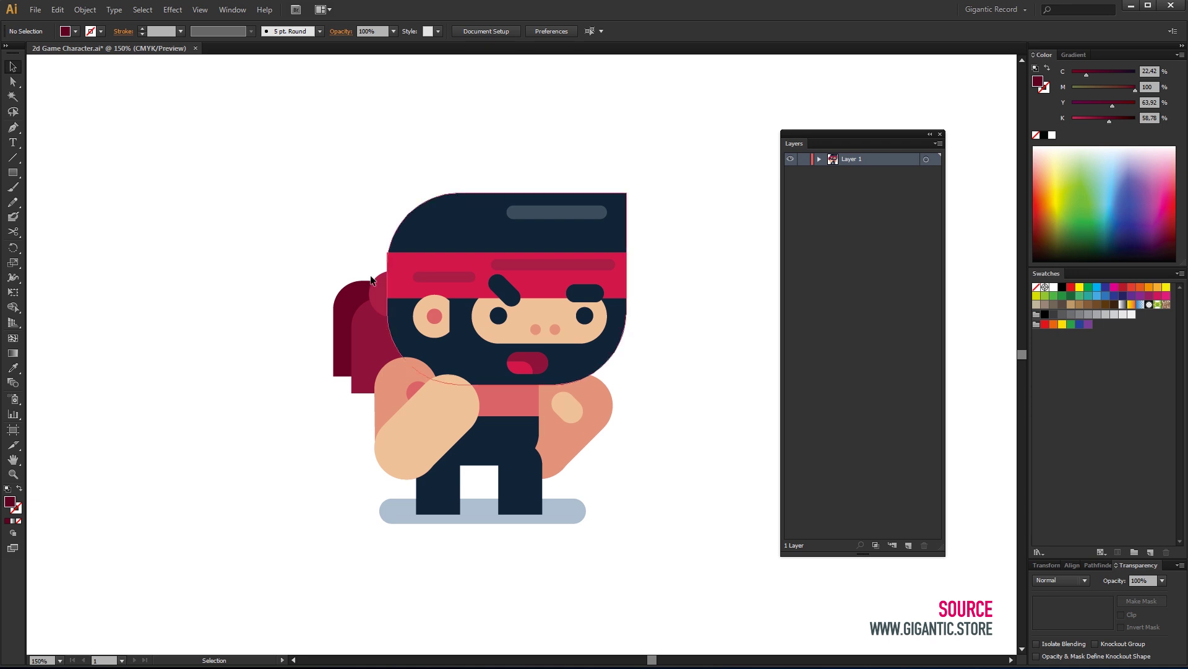
Test-select the character's shapes, then deselect, and browse the panel list without choosing anything
left_click_drag(704, 192, 544, 513)
left_click(683, 308)
left_click(232, 9)
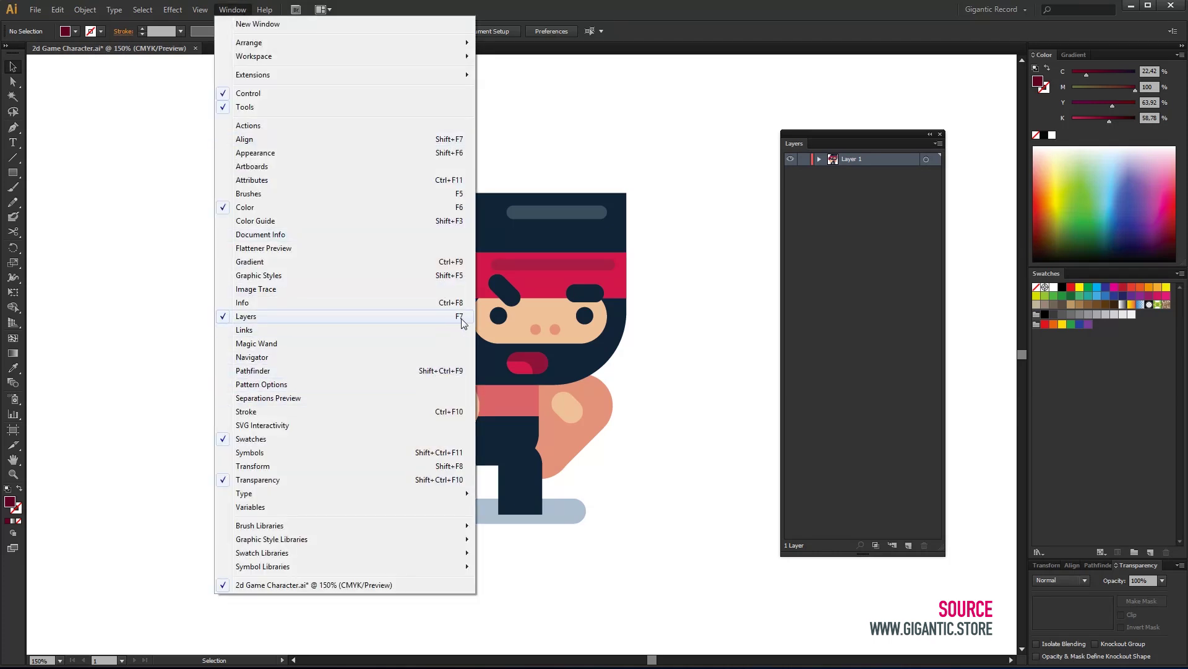
left_click(632, 310)
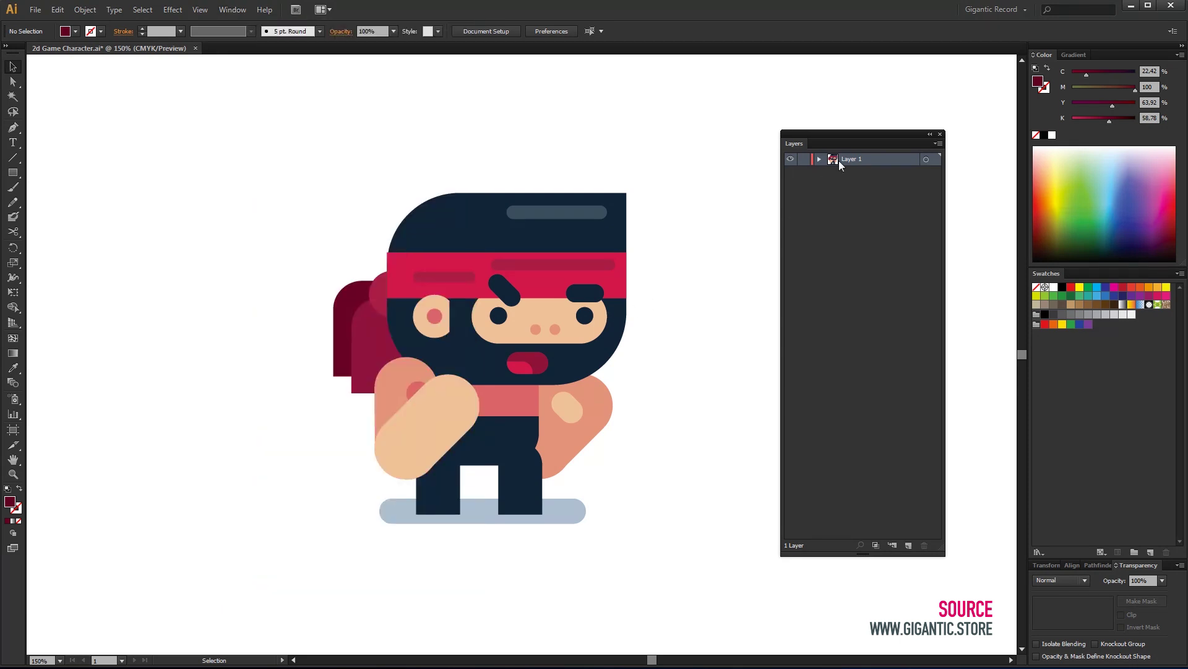
Add a new layer named Front Arm
left_click(909, 546)
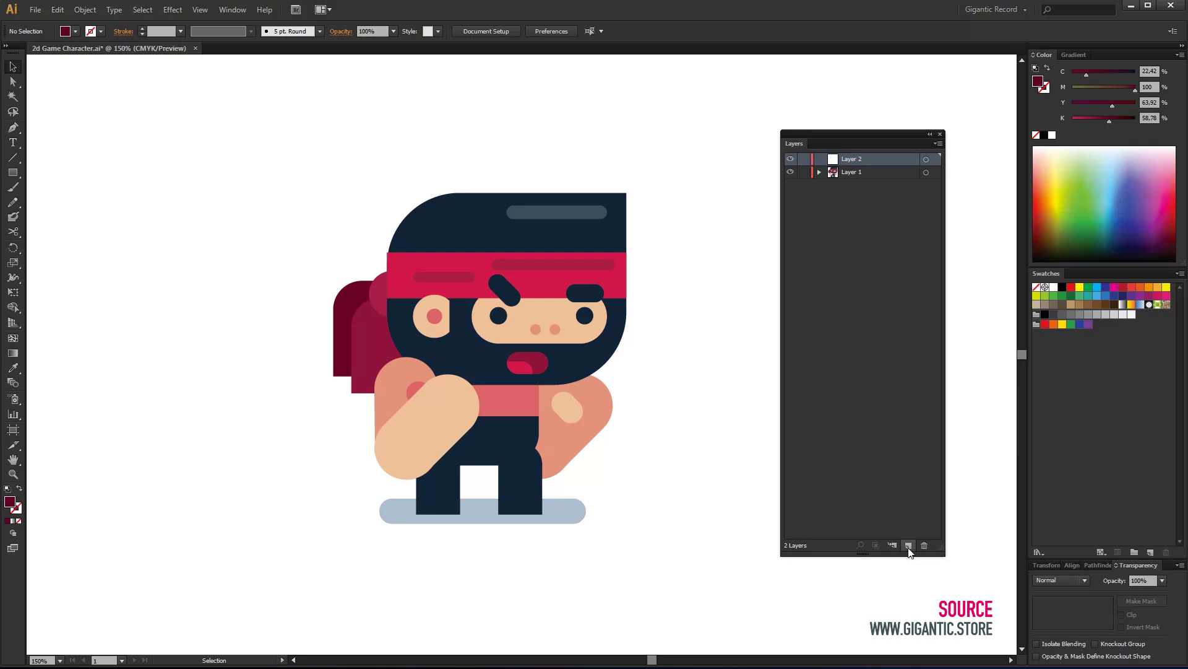
double_click(858, 160)
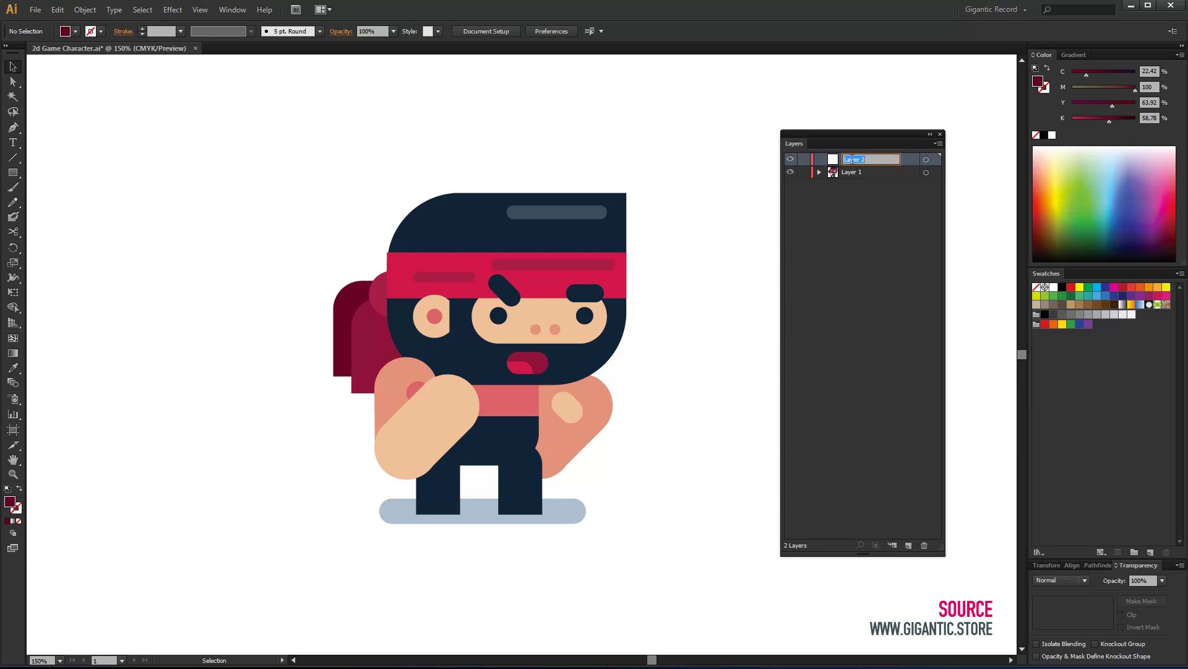
type("Front Arm")
left_click(833, 160)
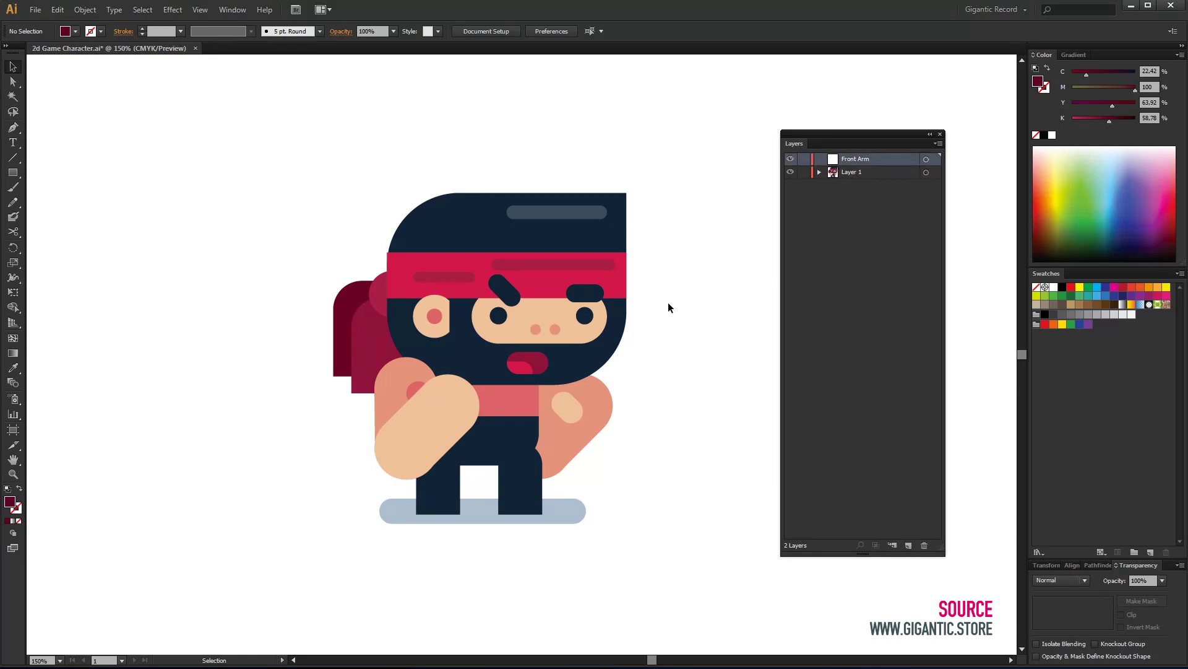
Cut the front arm group and paste it in place on Front Arm, toggling its visibility to verify
left_click(401, 408)
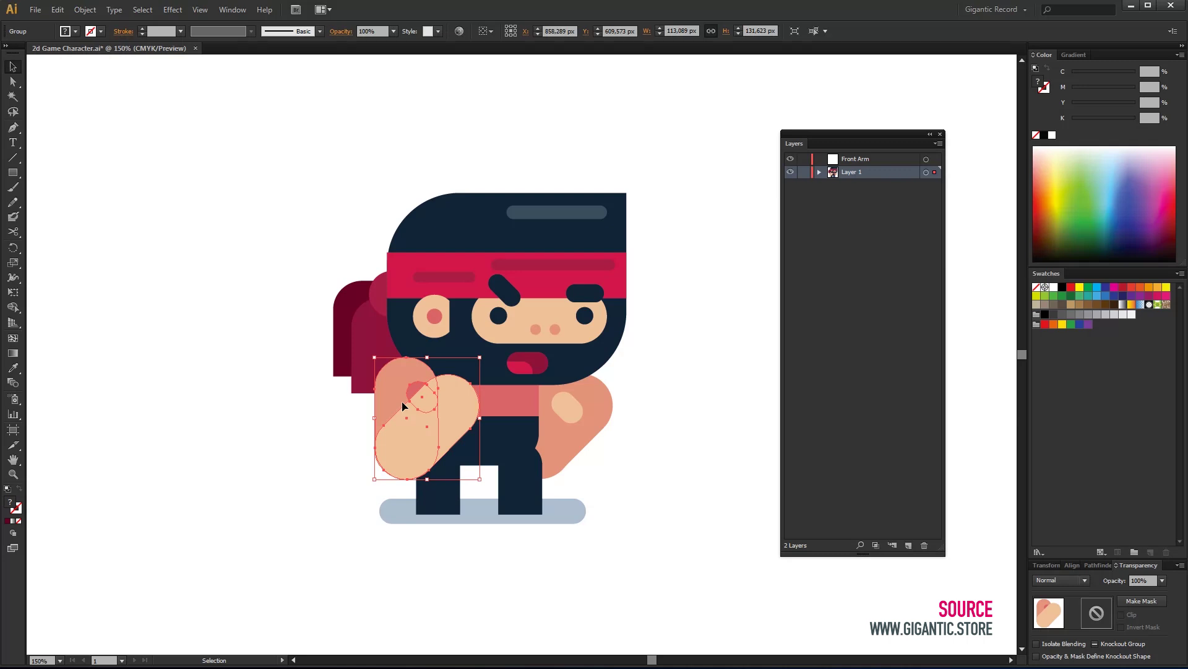
key("ctrl+x")
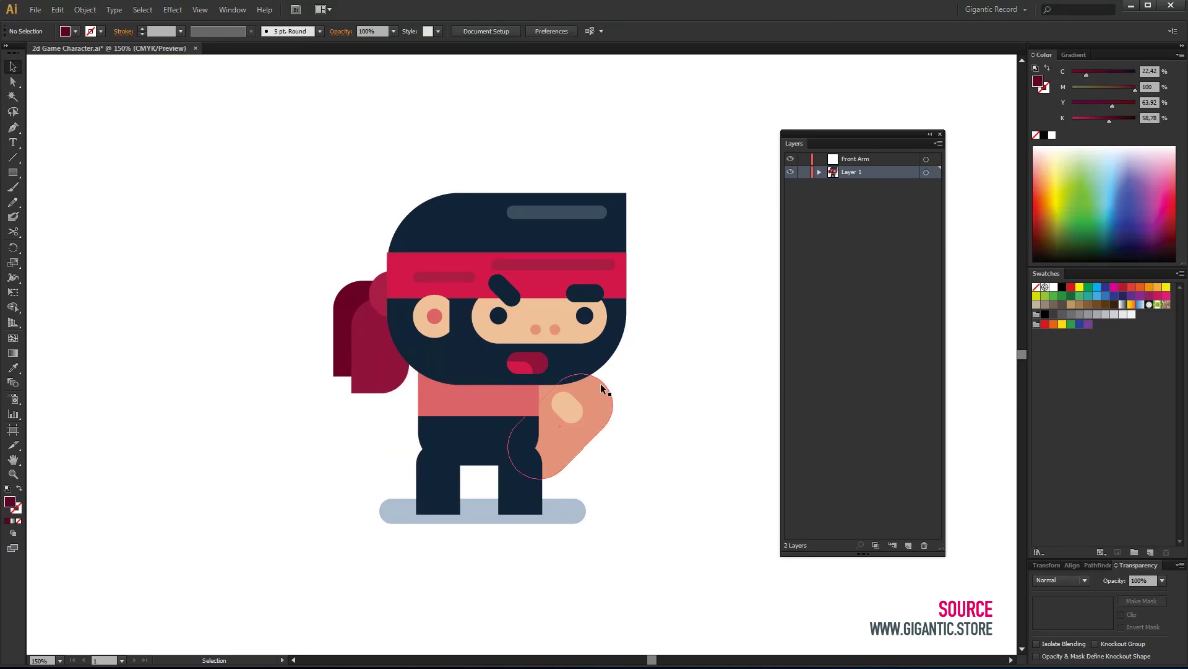
left_click(836, 158)
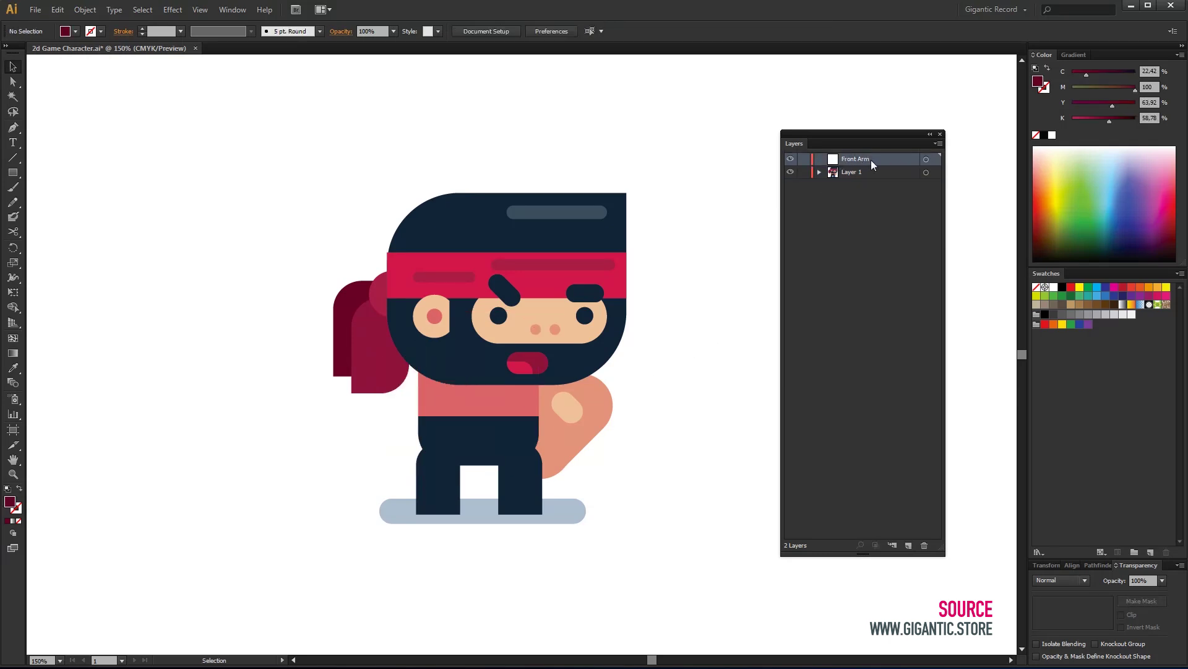
key("ctrl+f")
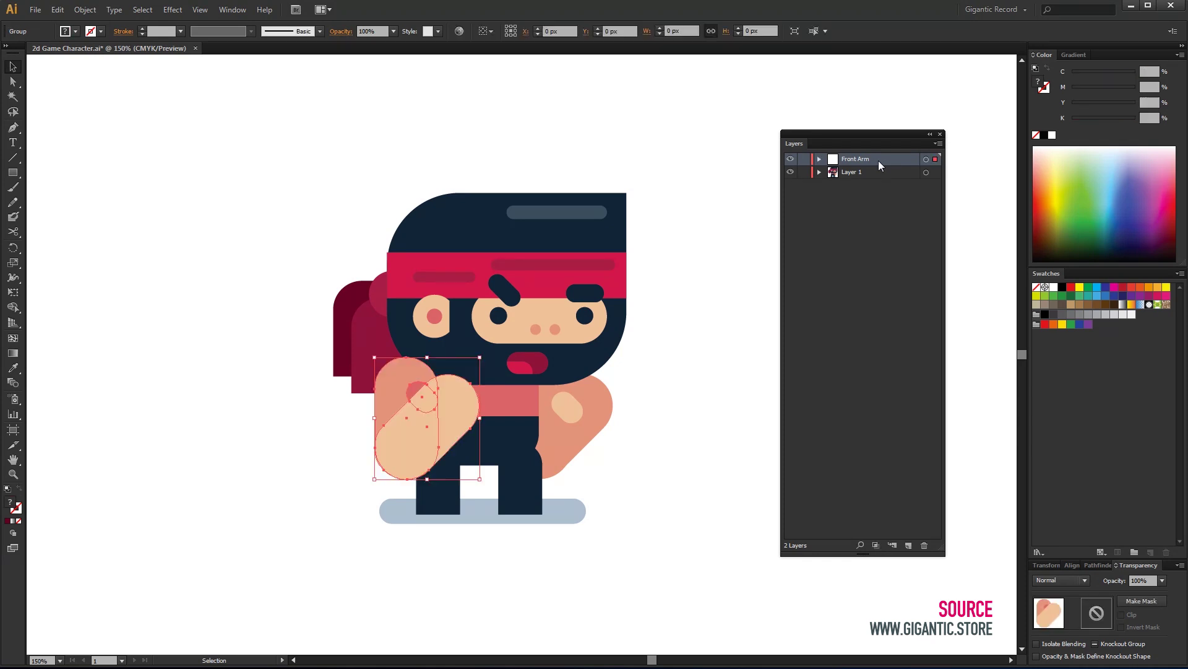
left_click(704, 196)
left_click(791, 159)
left_click(790, 158)
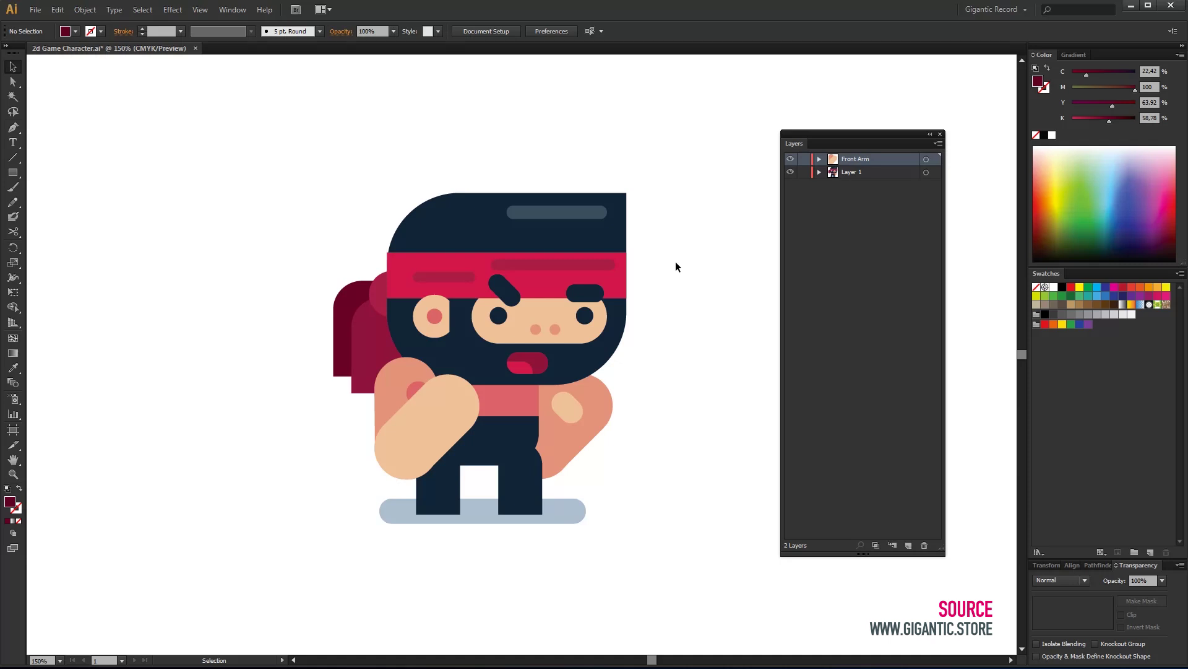
Create an Eyes layer and paste both eye circles into it in place
left_click(856, 173)
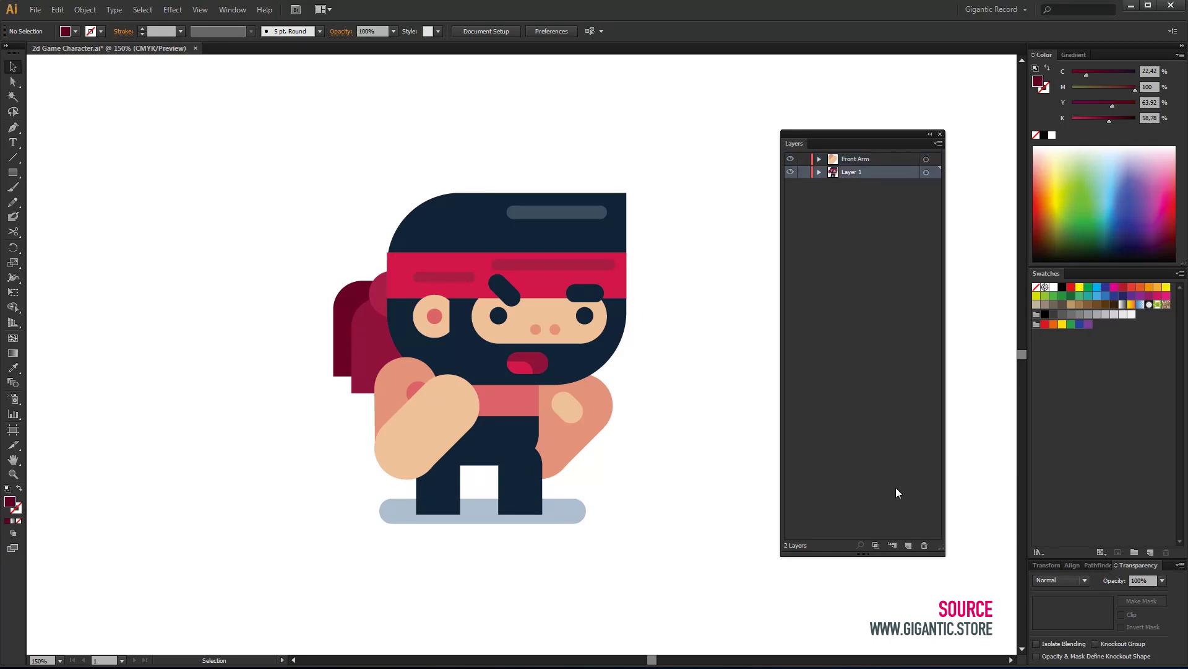
left_click(908, 544)
double_click(847, 171)
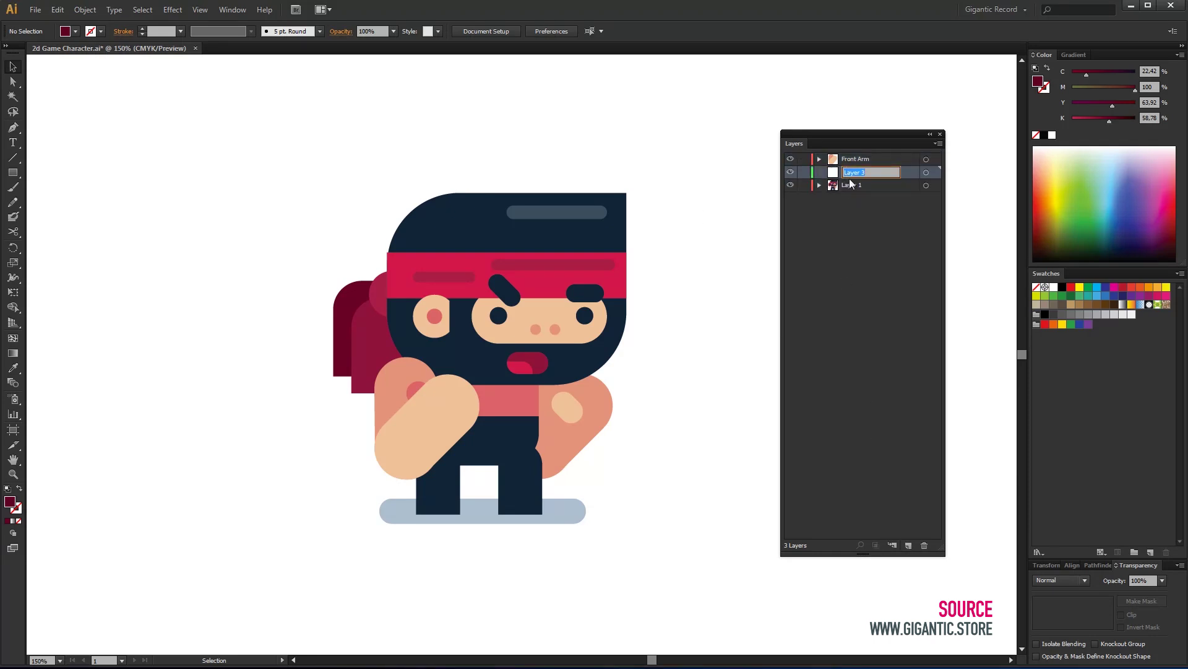
left_click(847, 221)
left_click(585, 316)
left_click(499, 316, "shift")
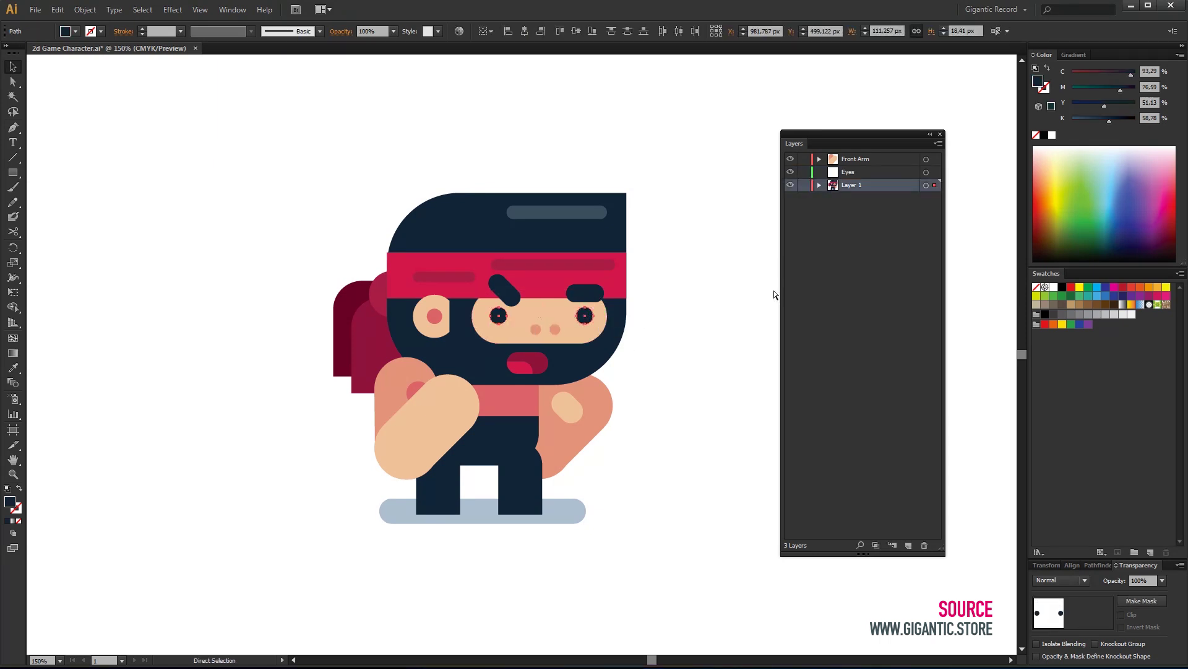
left_click(849, 174)
key("ctrl+f")
Create an Eyebrows layer and move the eyebrows onto it
left_click(851, 187)
left_click(908, 545)
double_click(852, 185)
type("Eyebrows")
key("Return")
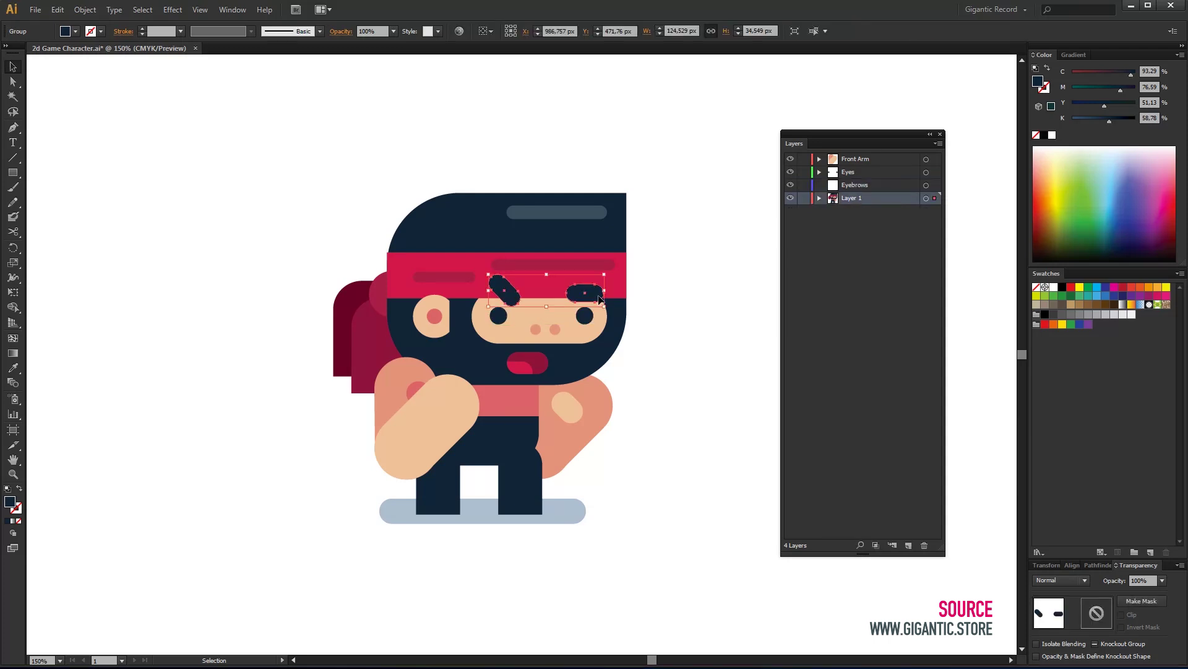
left_click(697, 272)
Create a Head layer and move the head group onto it in place
left_click(852, 199)
left_click(909, 545)
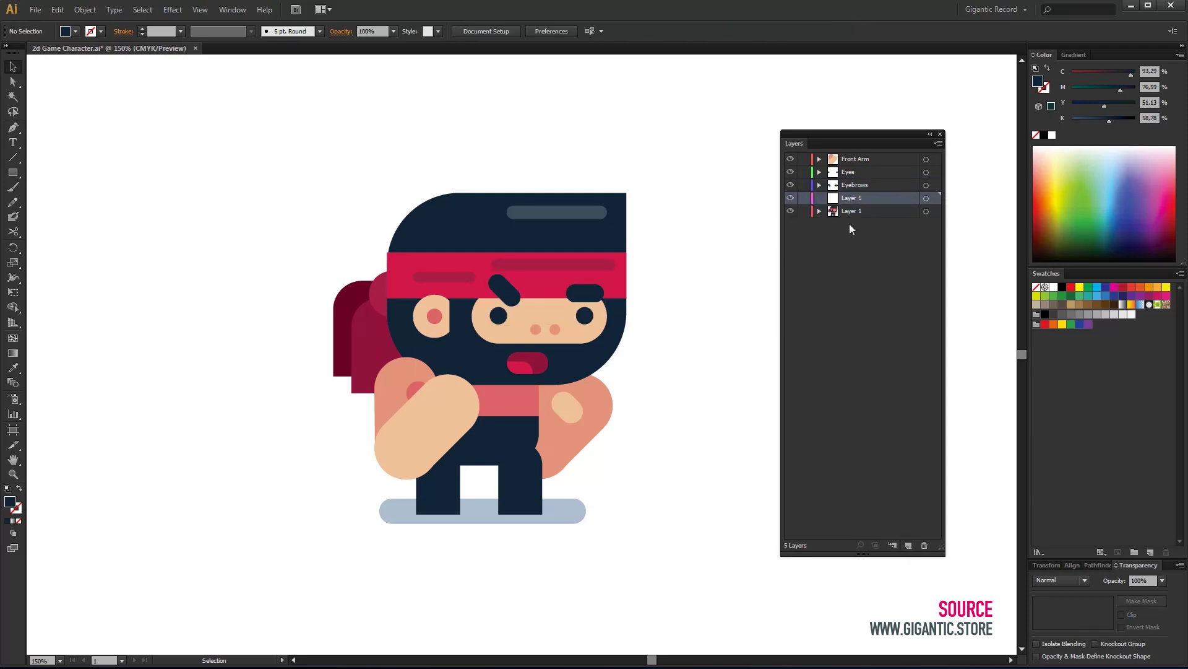
double_click(850, 199)
type("Head")
key("Return")
left_click(601, 246)
key("ctrl+x")
left_click(851, 198)
key("ctrl+f")
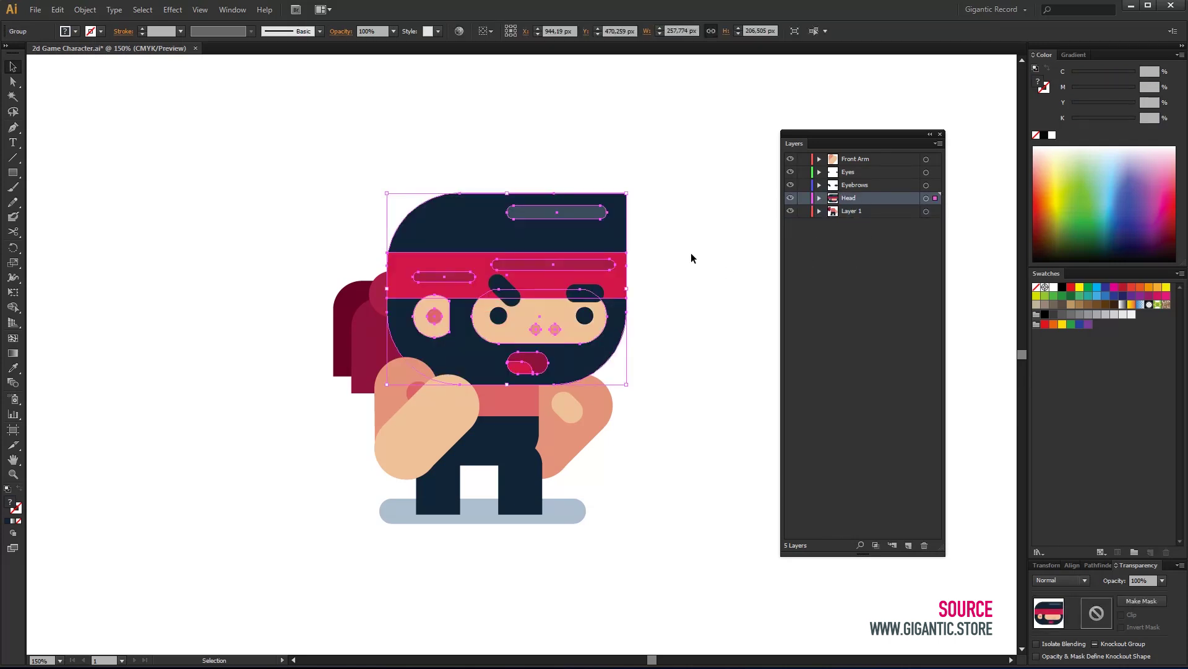
Create a Tail layer and move the backpack group onto it in place
left_click(347, 328)
key("ctrl+l")
double_click(847, 211)
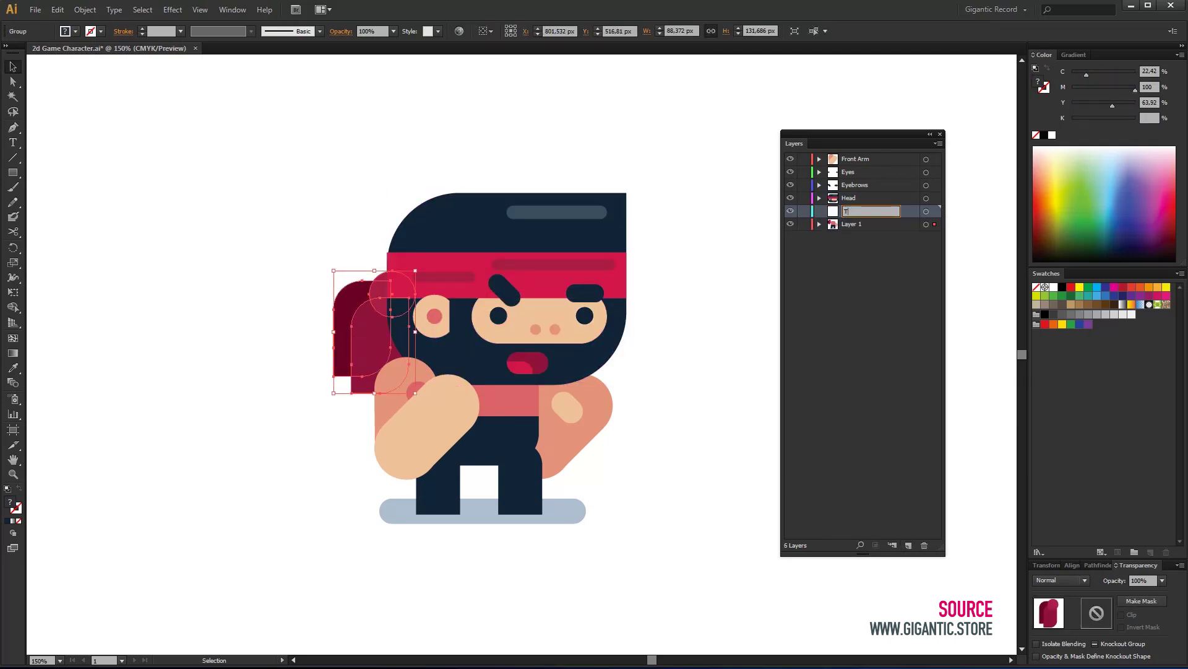
type("Tail")
left_click(373, 346)
key("ctrl+x")
left_click(849, 211)
key("ctrl+f")
left_click(737, 322)
Create a Central Body layer and move the body shape onto it in place
left_click(863, 225)
left_click(908, 545)
double_click(856, 224)
type("Central Body")
key("Return")
key("a")
left_click(530, 409)
key("ctrl+x")
left_click(859, 224)
key("ctrl+f")
Add one more layer above Layer 1 and open its options for renaming
left_click(755, 303)
left_click(850, 237)
left_click(908, 545)
double_click(868, 239)
Name the layer Back Arm, then add another layer named Front Leg
type("Back Arm")
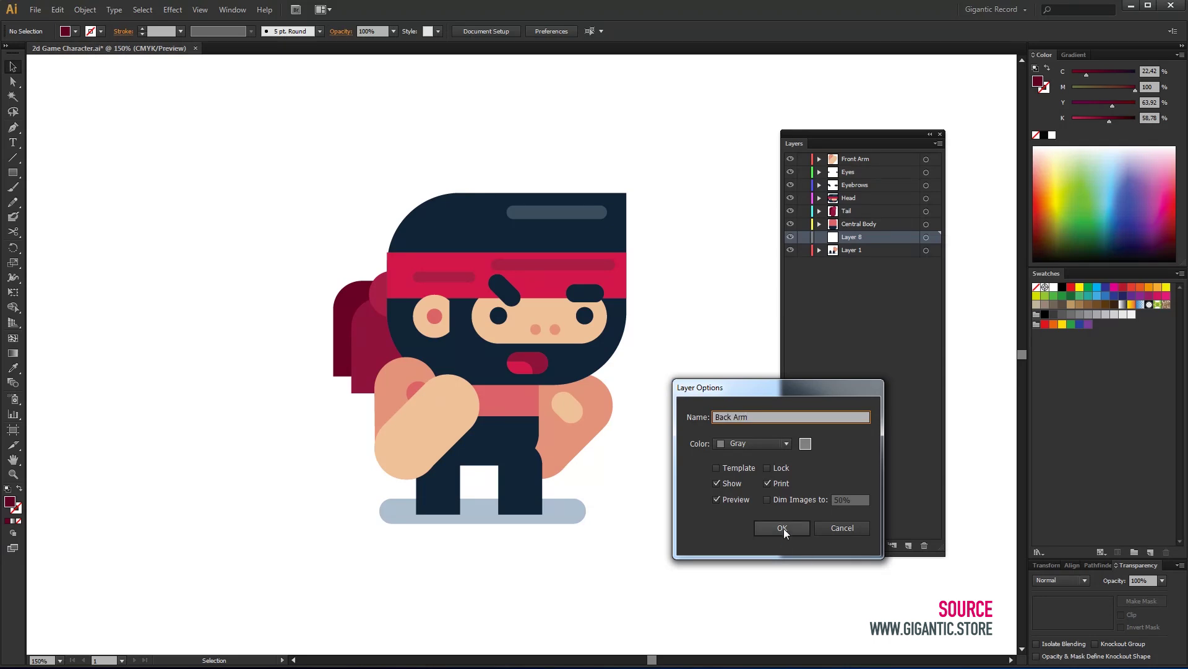
left_click(782, 527)
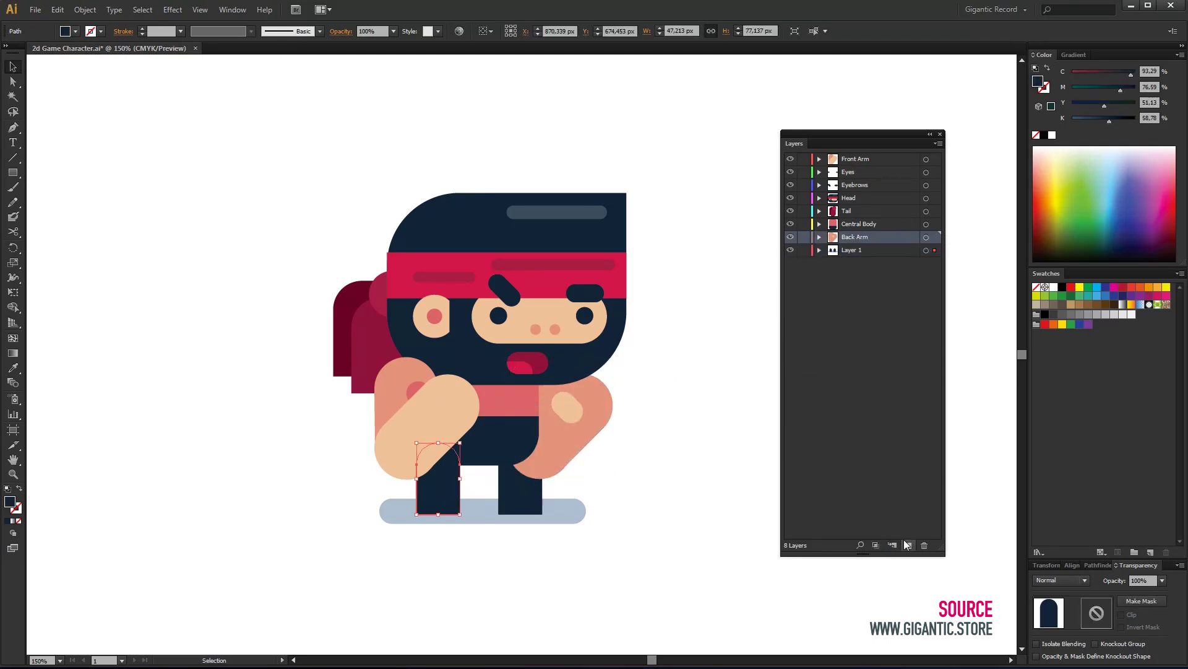
left_click(908, 545)
double_click(848, 238)
type("Front Leg")
left_click(772, 380)
Move the front leg onto Front Leg in place and stack Back Leg above Back Arm
left_click(436, 482)
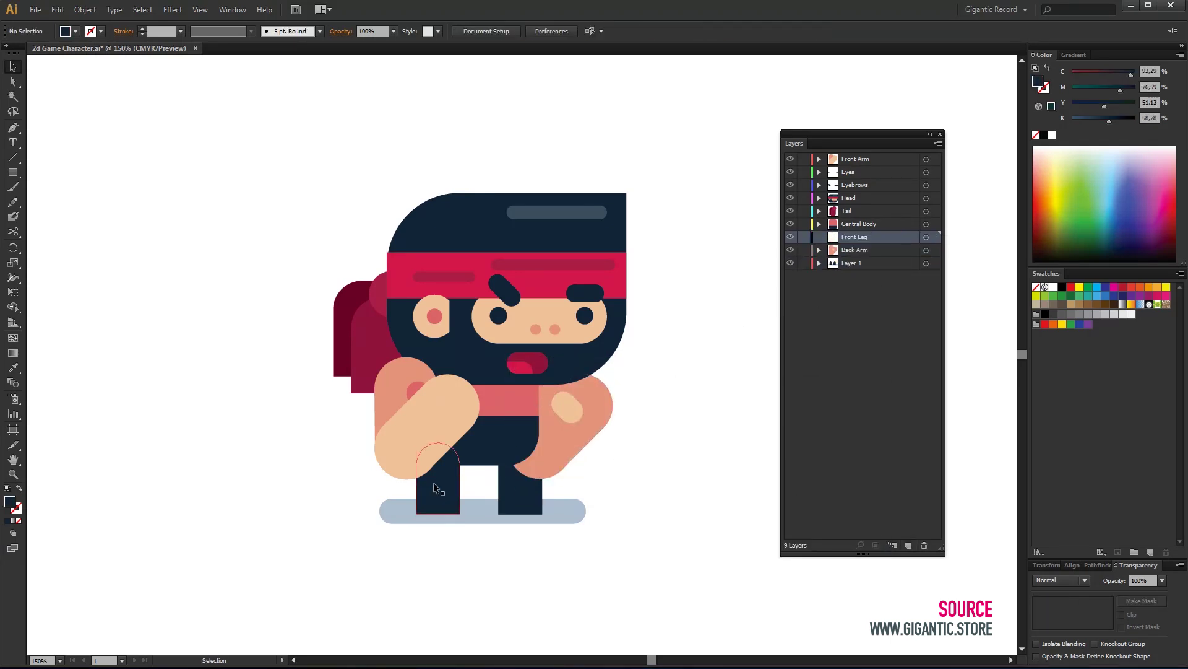
key("ctrl+x")
left_click(846, 237)
key("ctrl+f")
left_click(663, 384)
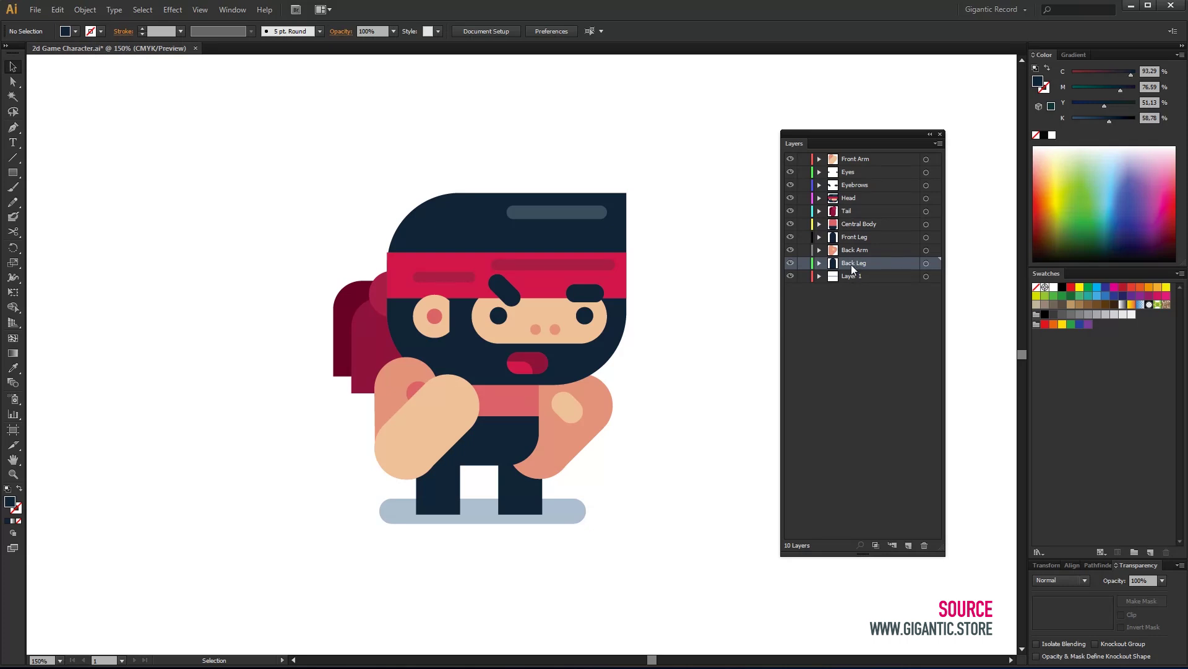
left_click_drag(852, 265, 854, 245)
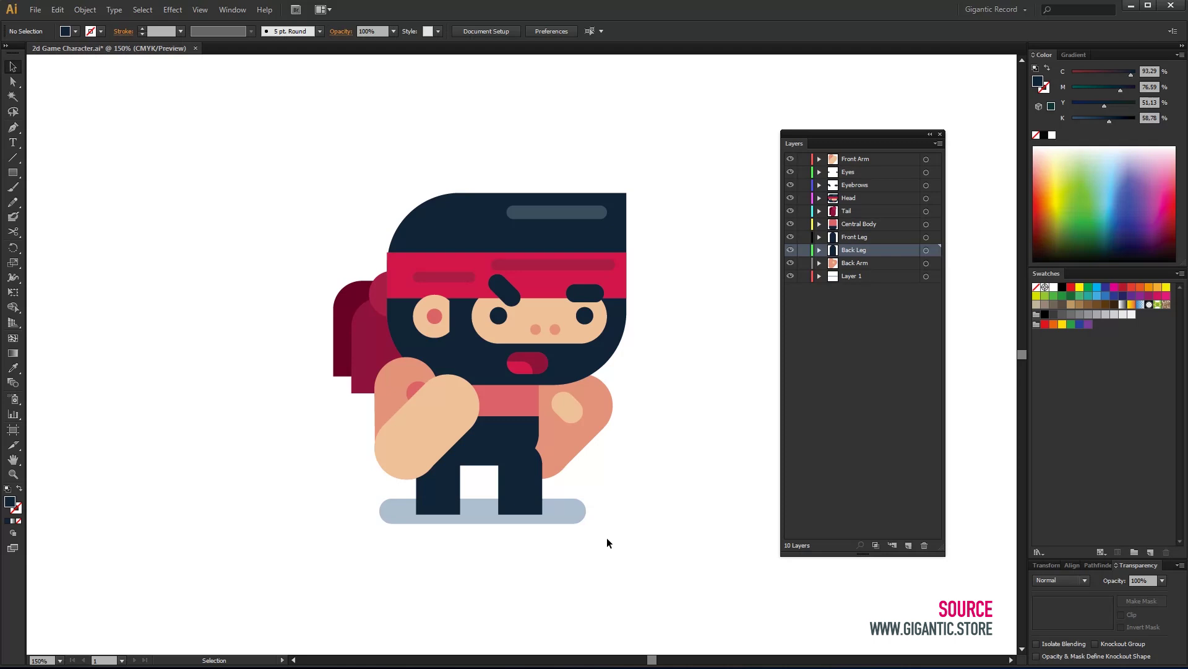
Add a new layer named Shadow above Layer 1
left_click(866, 276)
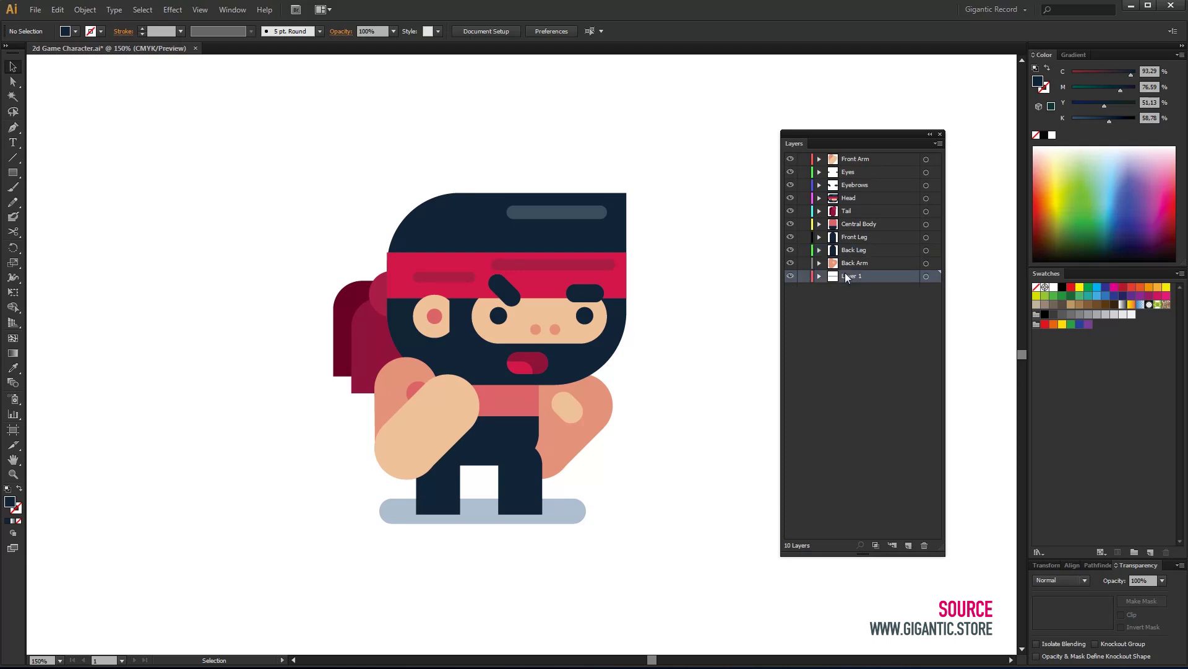
left_click(908, 545)
double_click(855, 276)
type("Shadow")
left_click(436, 555)
Move the ground shadow onto Shadow in place and delete the empty Layer 1
left_click(448, 519)
key("ctrl+x")
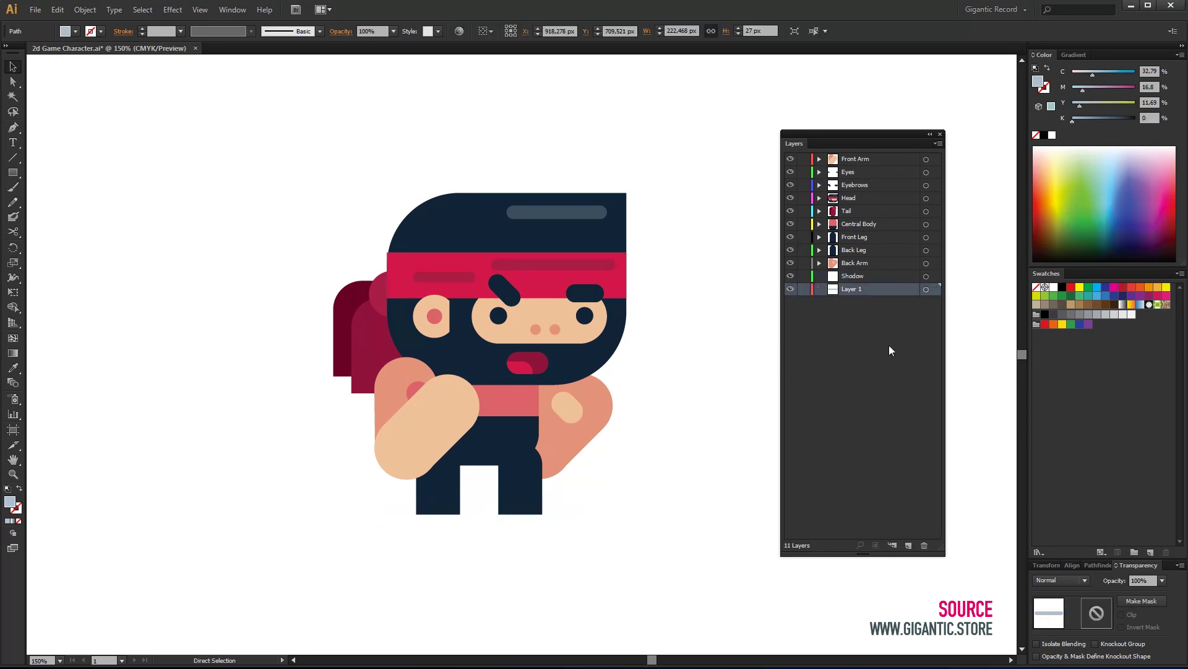
left_click(857, 277)
key("ctrl+f")
left_click(852, 289)
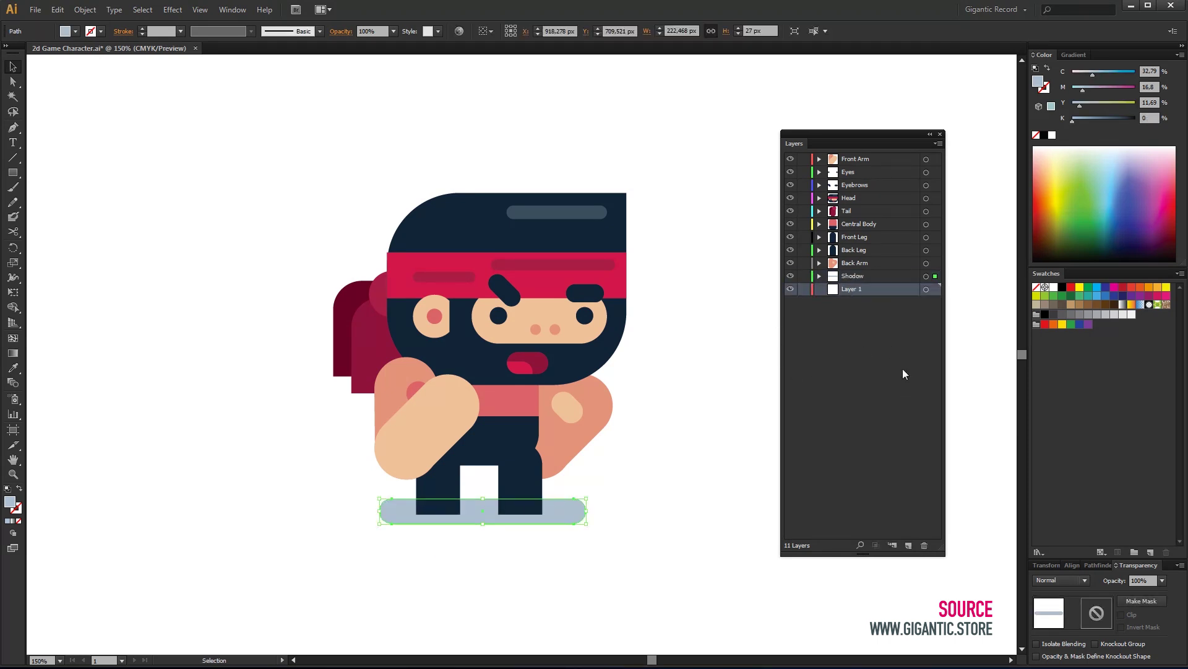
left_click(924, 545)
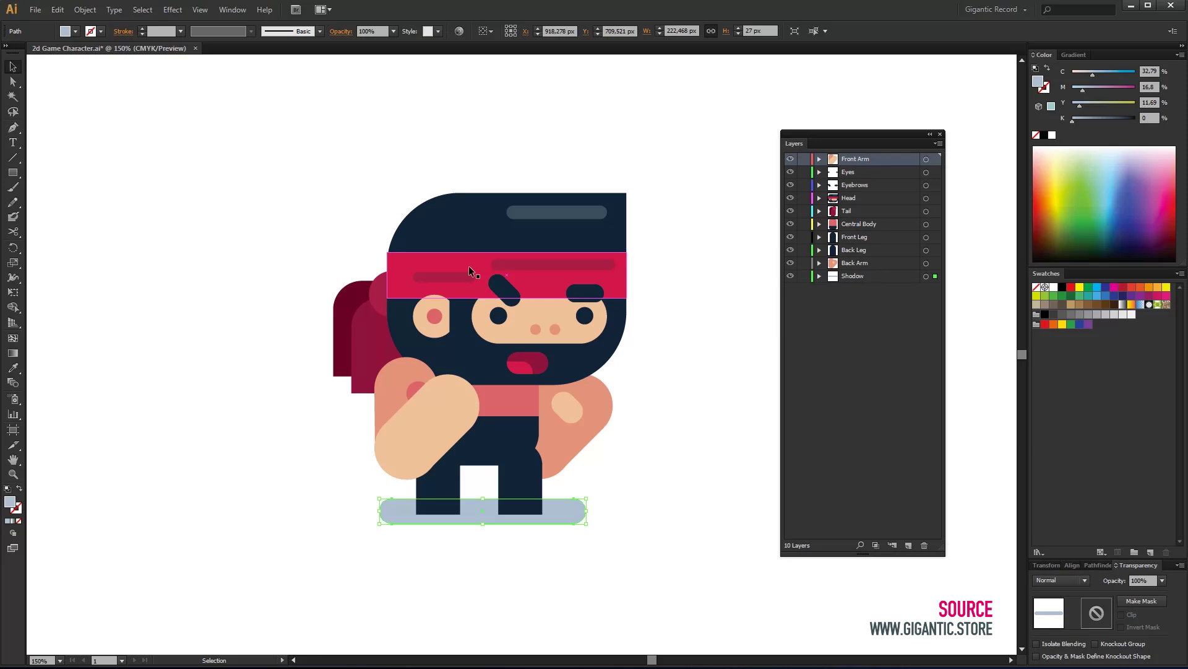
Drag a copy of the front arm beside the character and ungroup it
key("ctrl+shift+a")
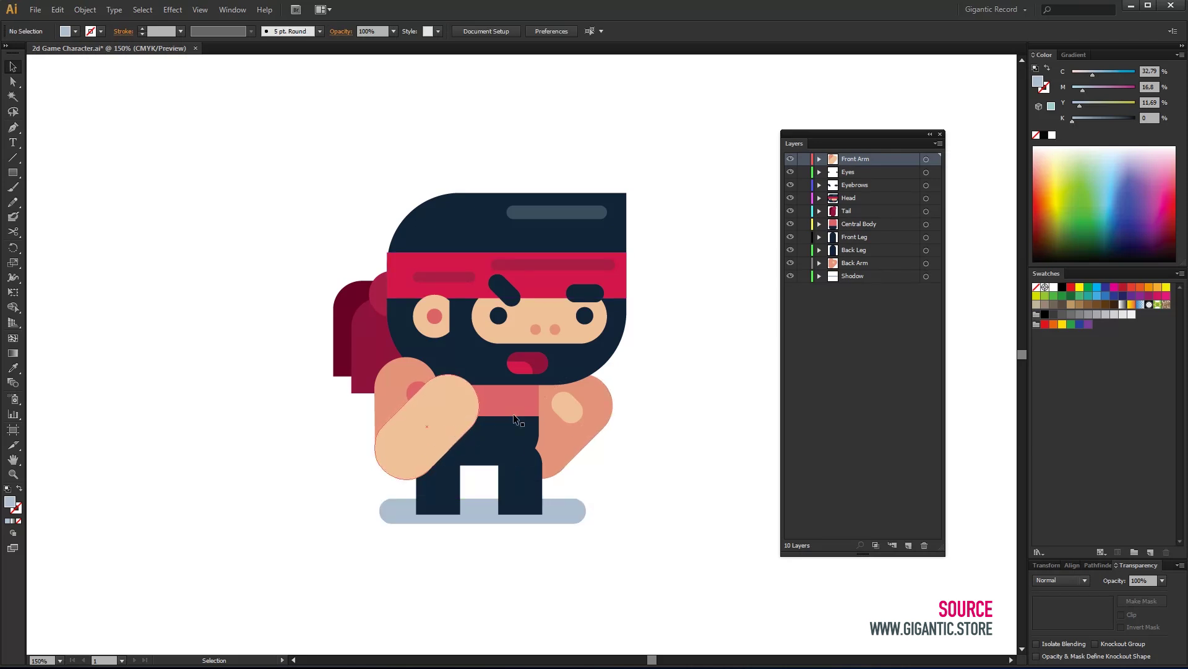
left_click(429, 436)
left_click(397, 457)
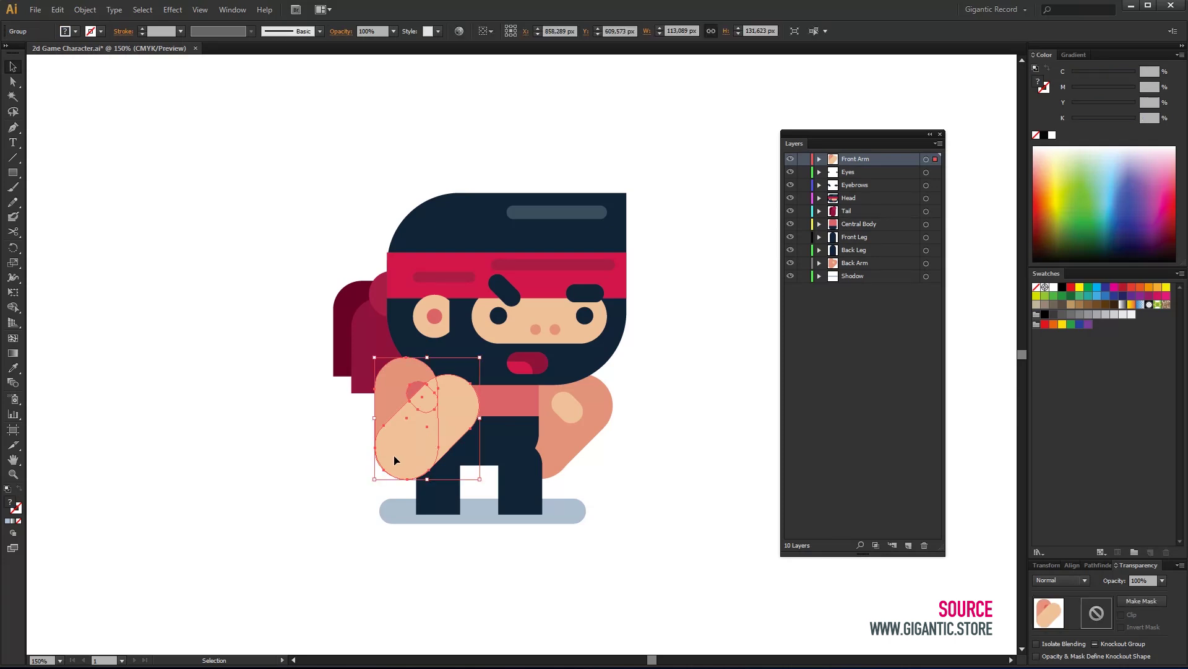
left_click_drag(396, 456, 228, 199)
right_click(228, 199)
left_click(263, 273)
Rotate the arm pieces about 45° and give both pills the light skin fill
left_click_drag(296, 105, 133, 151)
left_click(266, 121)
left_click(177, 271)
left_click(155, 169)
left_click(213, 173, "shift")
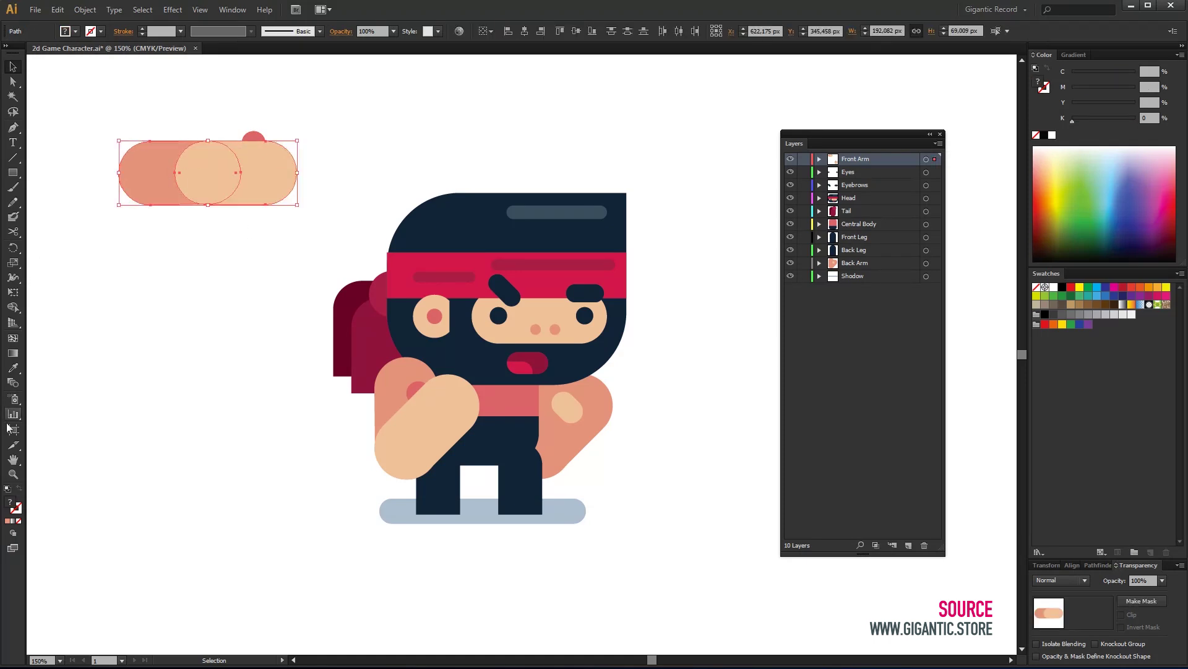
key("i")
left_click(214, 176)
key("v")
left_click(93, 236)
Align the overlapping arm shapes and group the straightened arm
left_click_drag(180, 248, 256, 196)
left_click(1070, 565)
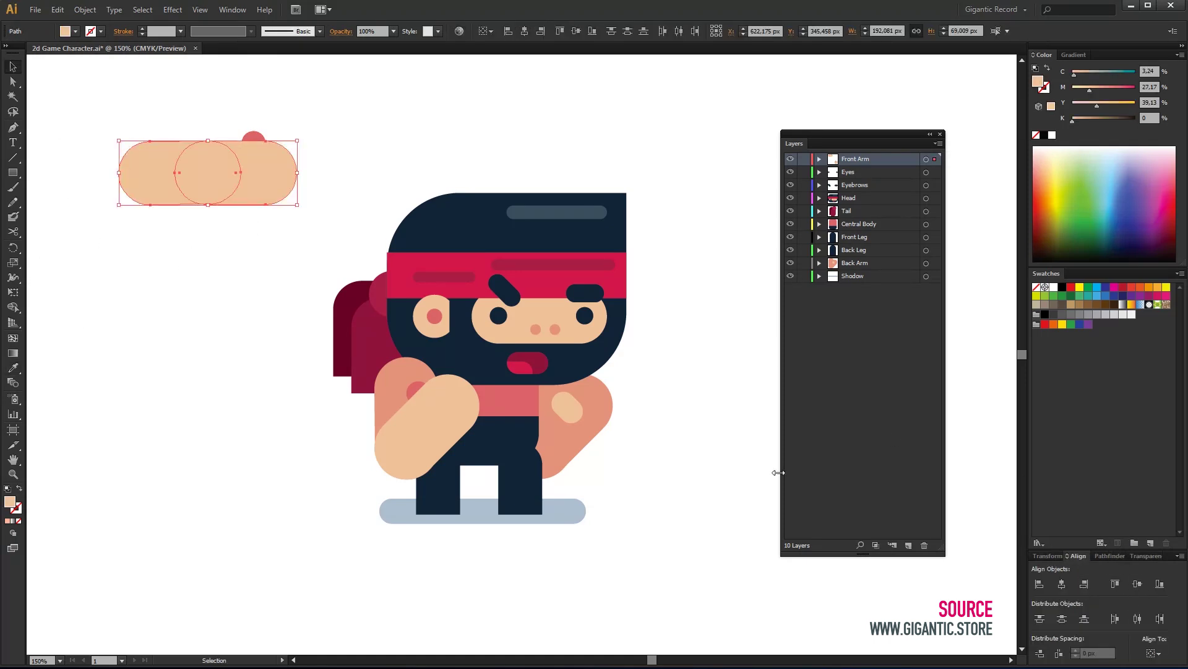
left_click_drag(331, 95, 99, 213)
key("ctrl+g")
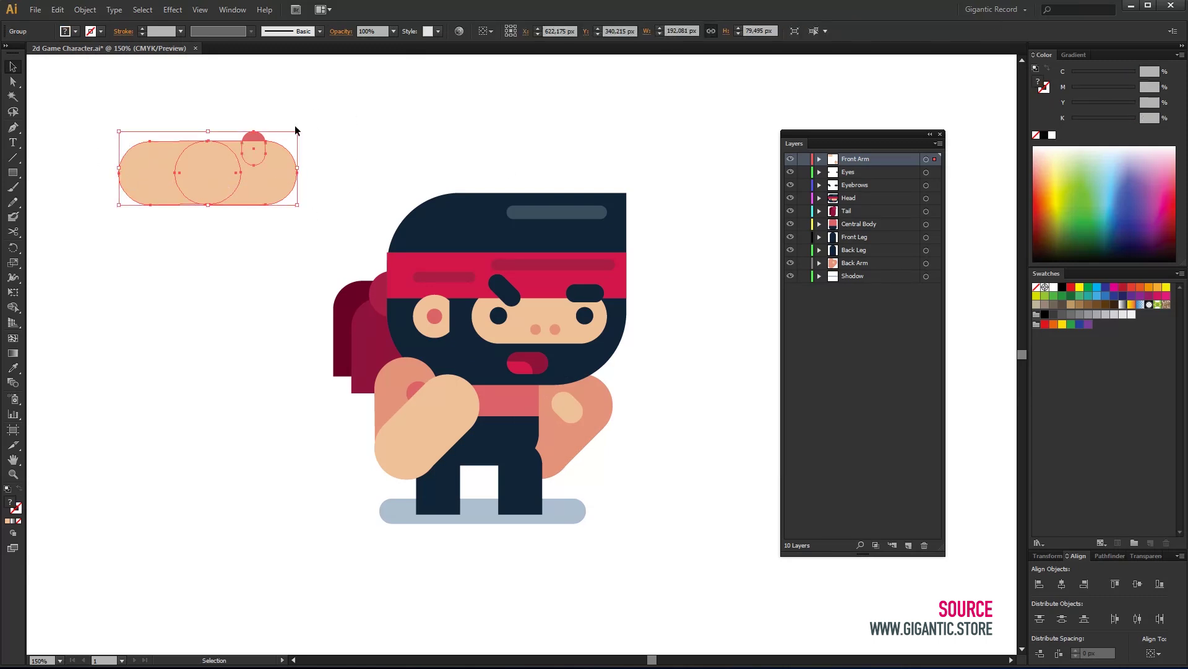
Add a new top layer named Front Arm 2
left_click(908, 545)
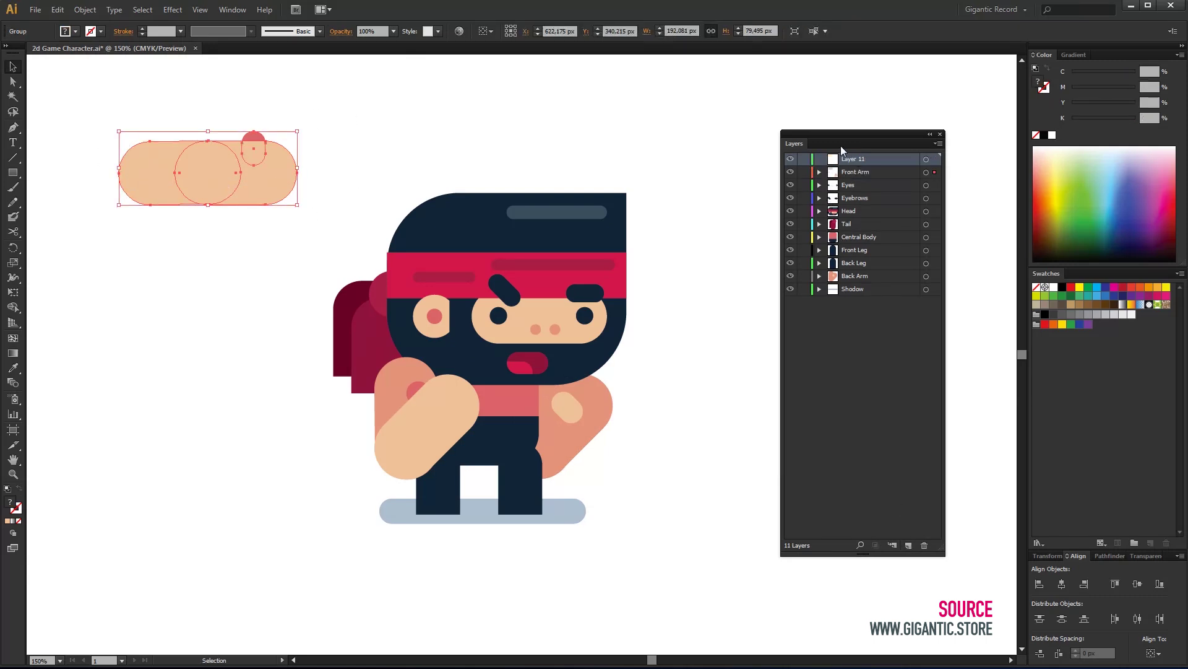
double_click(849, 160)
type("Front Arm")
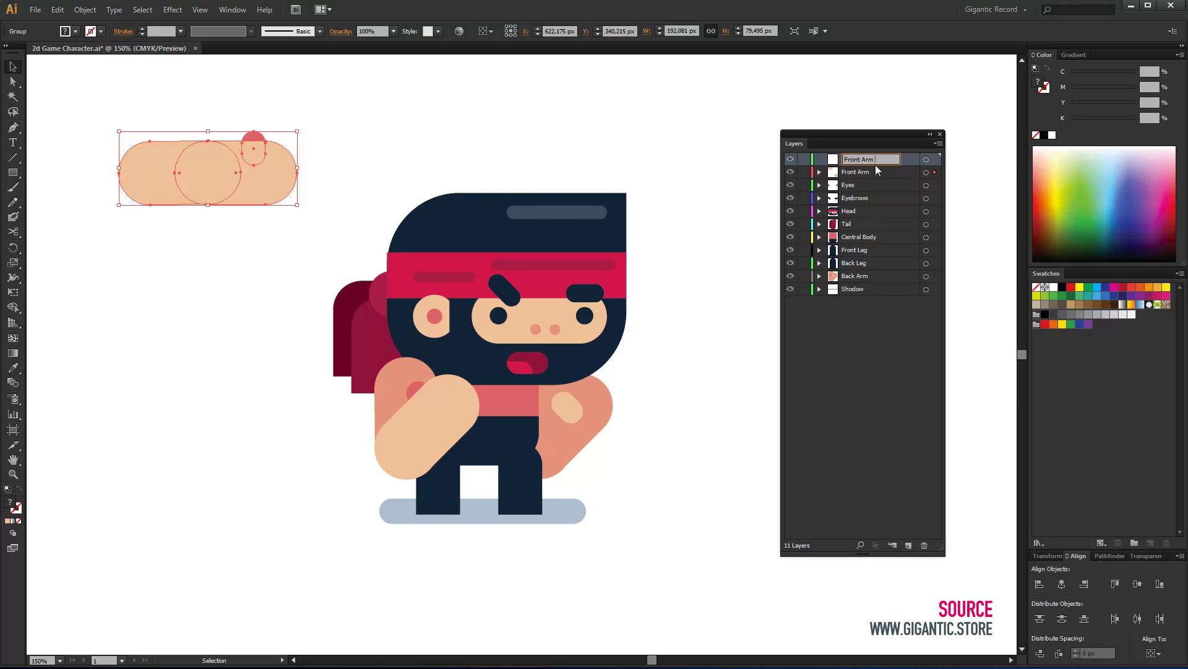
type(" 2")
left_click(591, 170)
Paste the straight arm in place on Front Arm 2, place it across the chest, then hide the layer
left_click(217, 192)
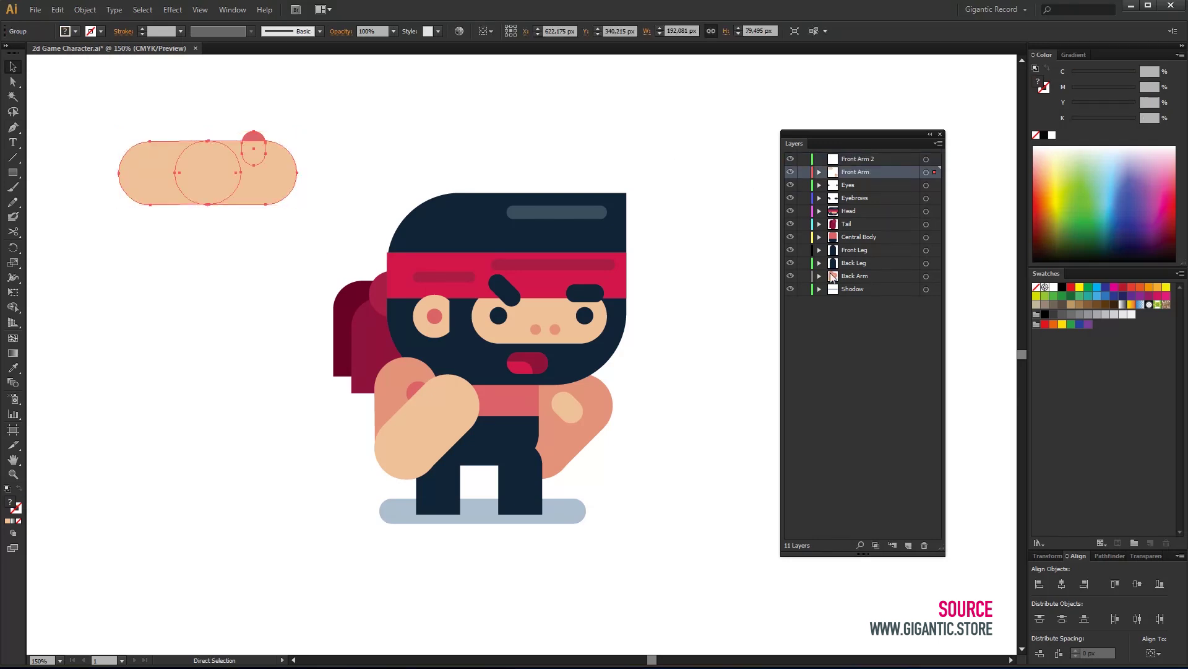
key("ctrl+x")
left_click(859, 164)
key("ctrl+f")
left_click(687, 154)
left_click_drag(240, 170, 483, 387)
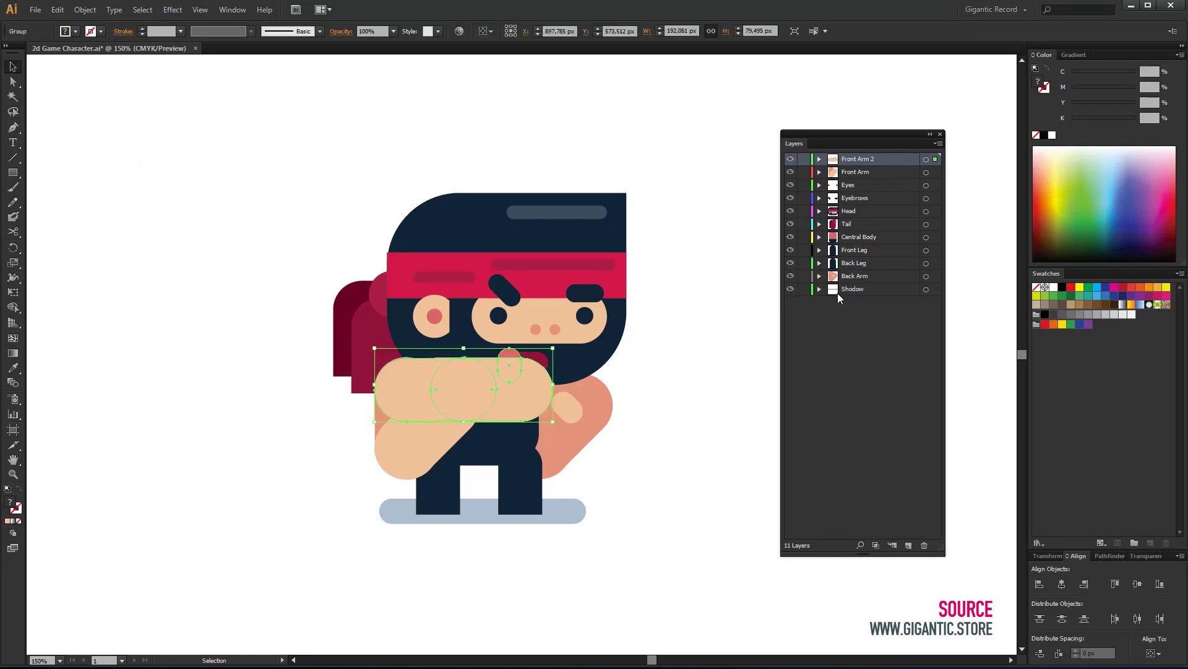
left_click(791, 159)
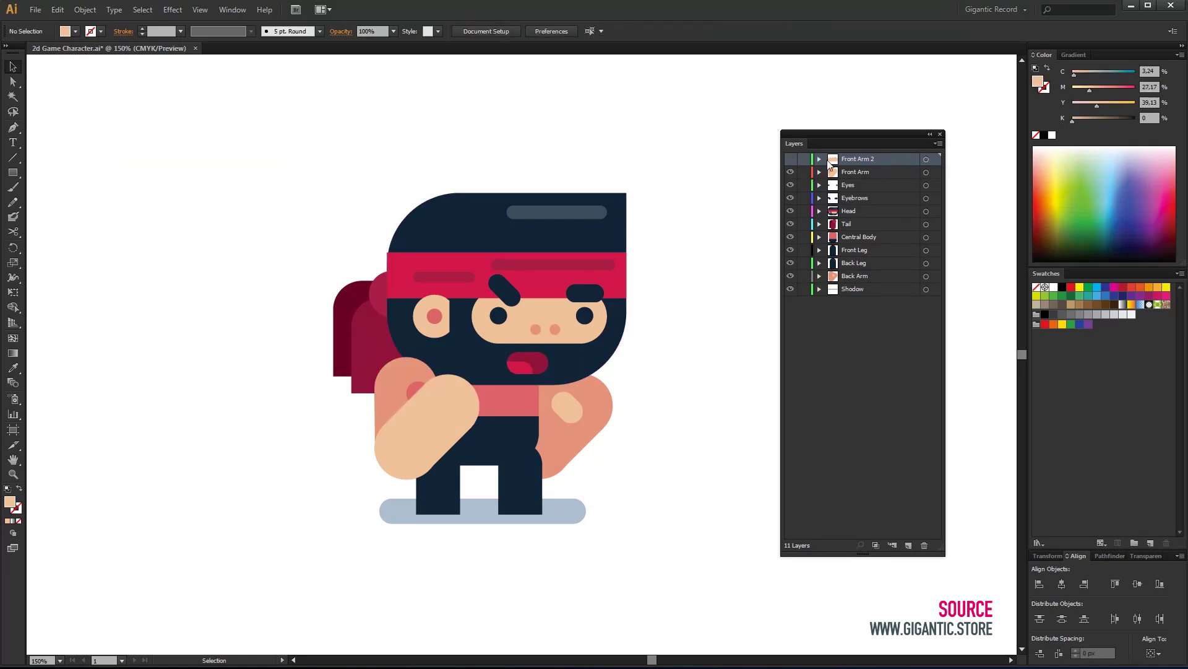
Copy the back arm to the top-left and rotate its upper capsule horizontal
left_click(604, 397, "ctrl")
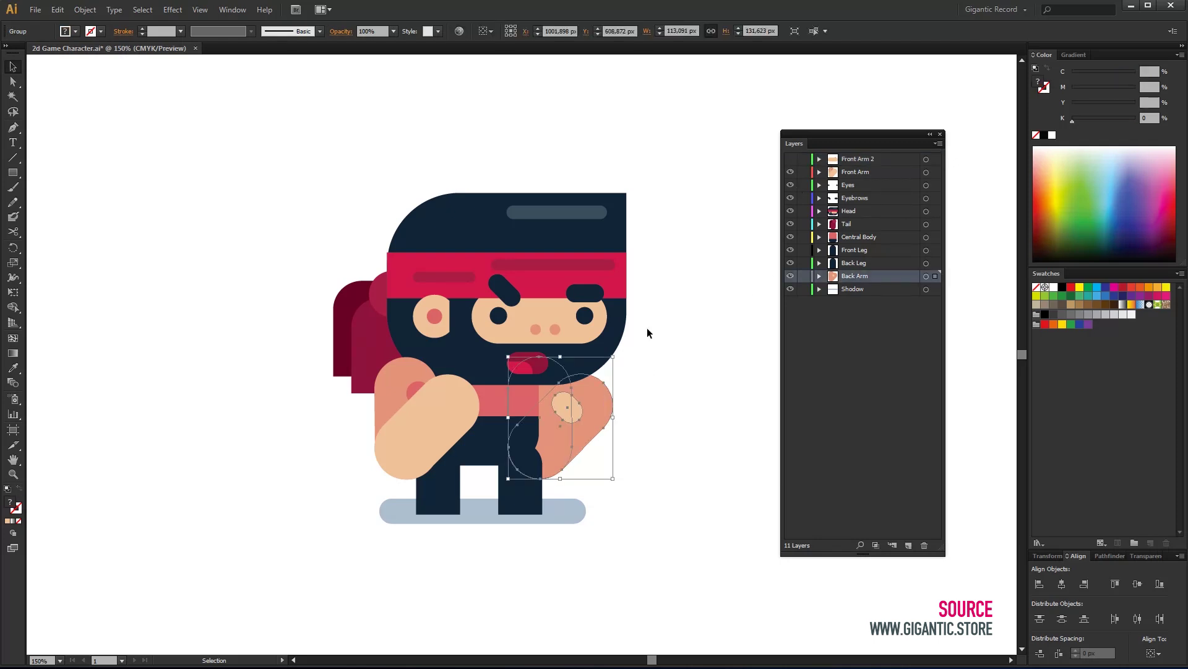
left_click_drag(585, 426, 274, 140)
key("ctrl+shift+a")
left_click(287, 97)
left_click_drag(282, 71, 324, 114)
left_click_drag(213, 120, 162, 140)
Line up the two capsules and group the straightened back-arm pieces
left_click(301, 176, "shift")
left_click(340, 271)
left_click(191, 185)
key("Down")
left_click_drag(338, 100, 151, 211)
key("ctrl+g")
left_click(162, 245)
Position the straight back arm on the body, briefly hiding Head and Central Body to check
left_click_drag(190, 174, 532, 425)
left_click(790, 237)
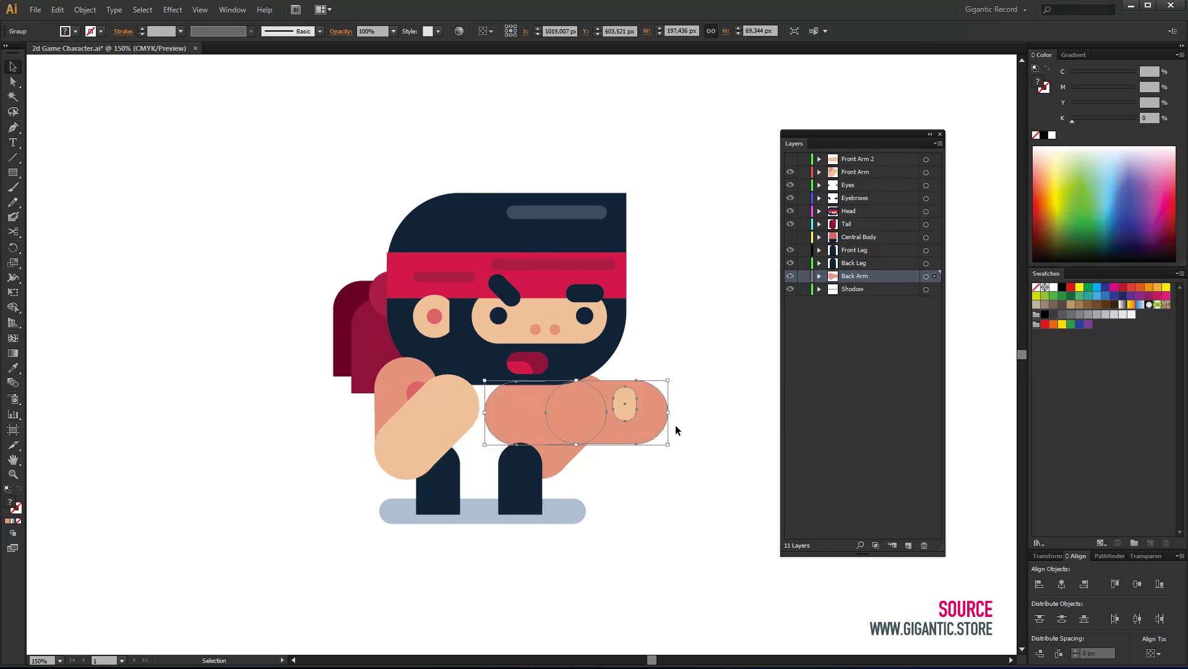
left_click_drag(642, 433, 640, 383)
left_click(789, 214)
left_click_drag(791, 214, 791, 239)
Add a layer typed 'Fack Arm 2' for Back Arm 2, paste the arm into it, and hide it
left_click(908, 546)
double_click(856, 276)
type("Fack Arm 2")
key("Return")
key("ctrl+x")
key("ctrl+f")
key("ctrl+3")
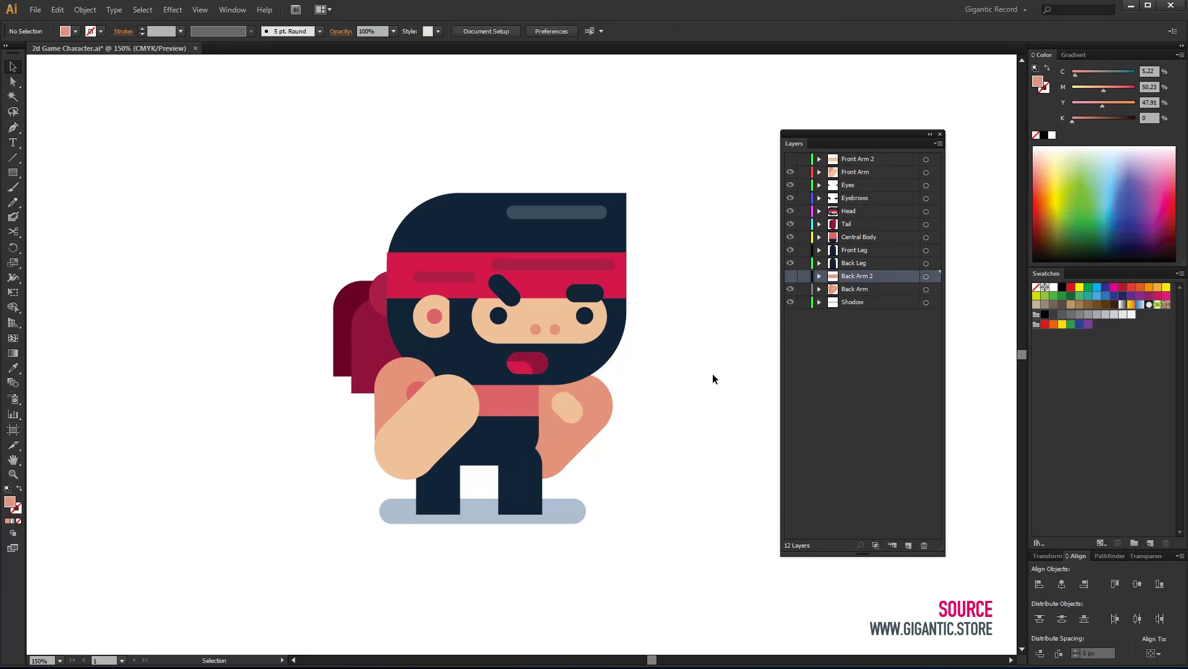
Draw a navy 20×6.33 px rounded bar over the left eye and copy it to the right eye
left_click(853, 186)
key("m")
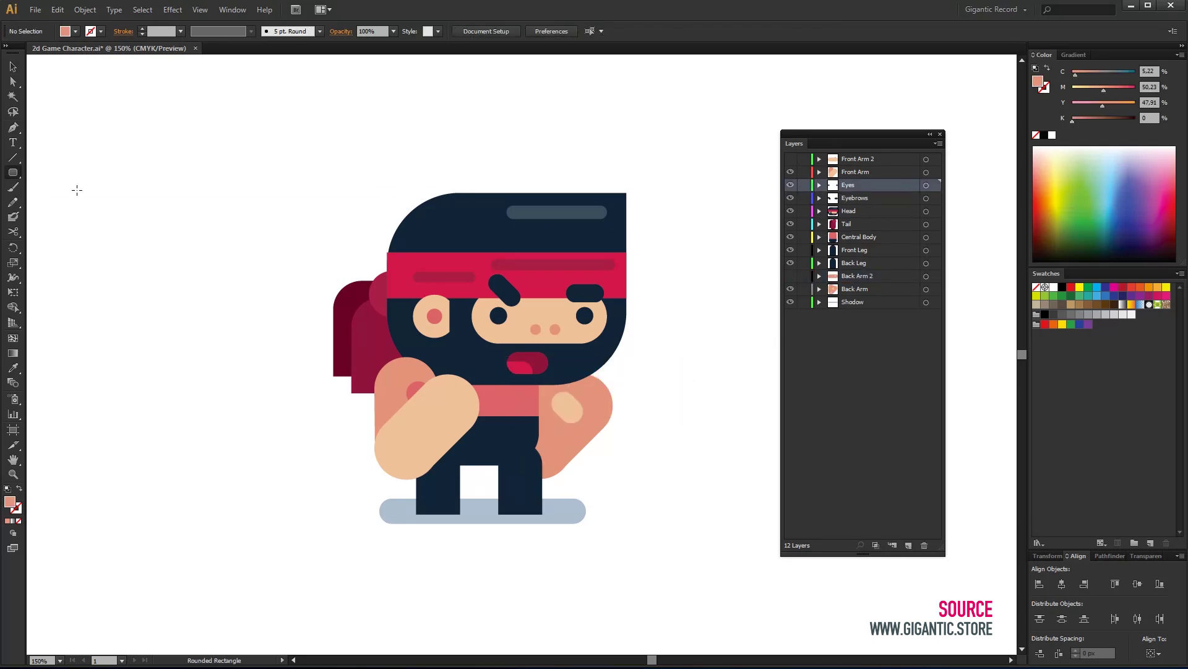
mouse_move(85, 194)
left_mouse_down()
mouse_move(116, 199)
mouse_move(104, 197)
left_mouse_up()
left_click(13, 367)
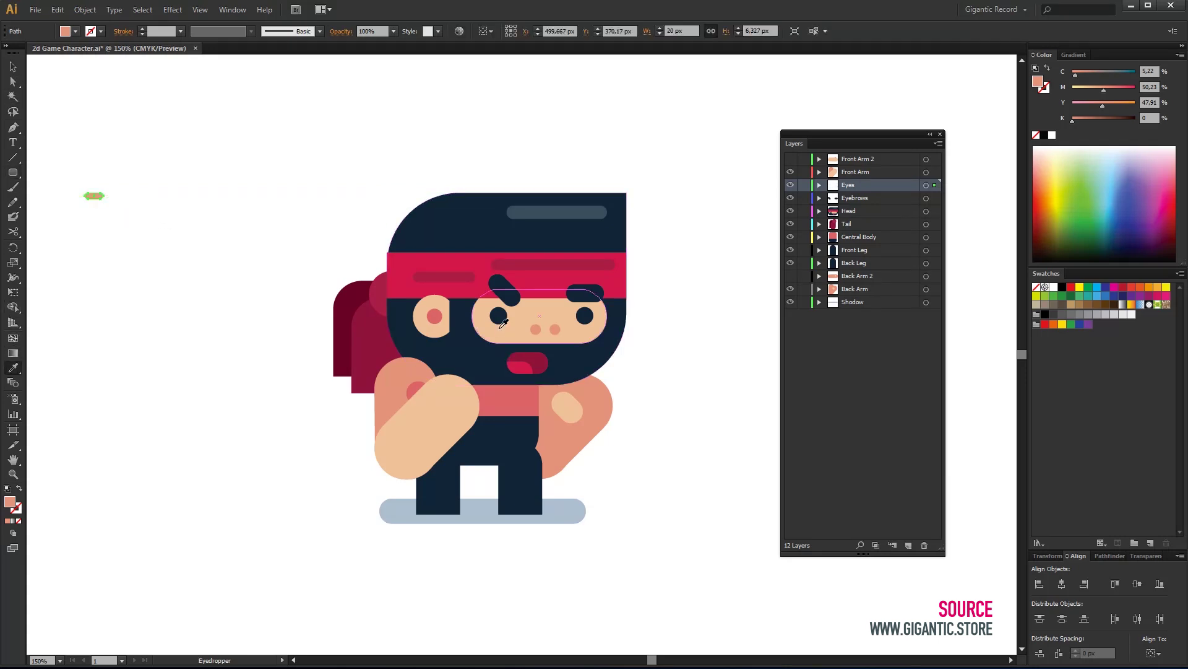
left_click(493, 318)
left_click(13, 66)
left_click(106, 133)
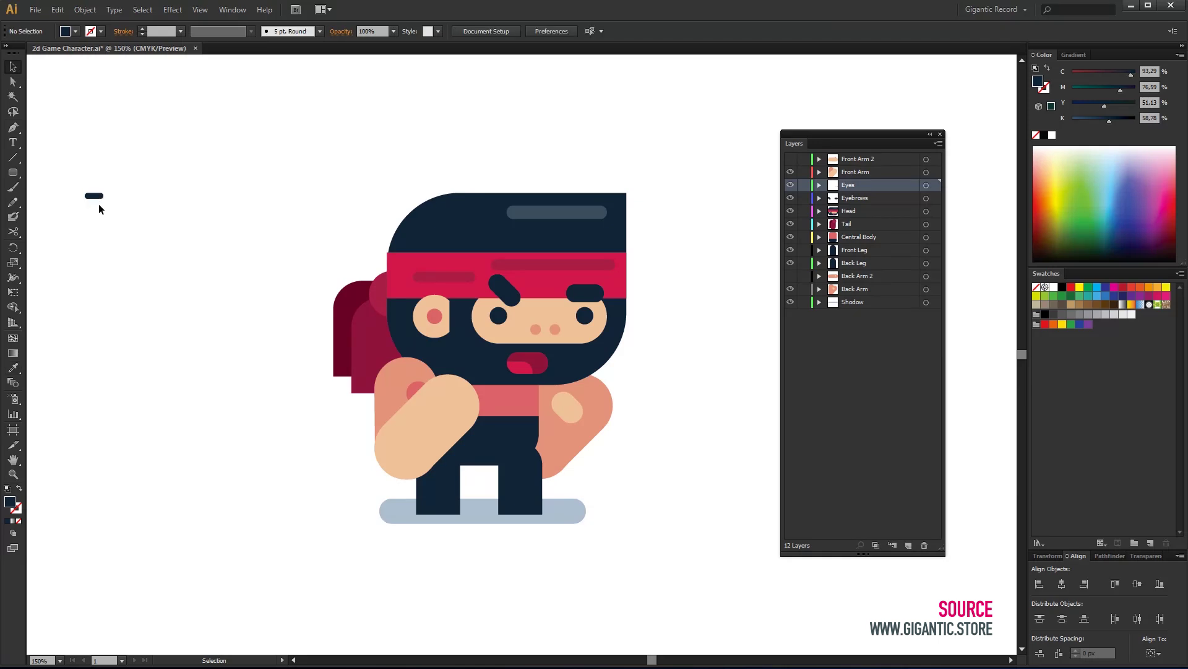
left_click_drag(97, 196, 498, 318)
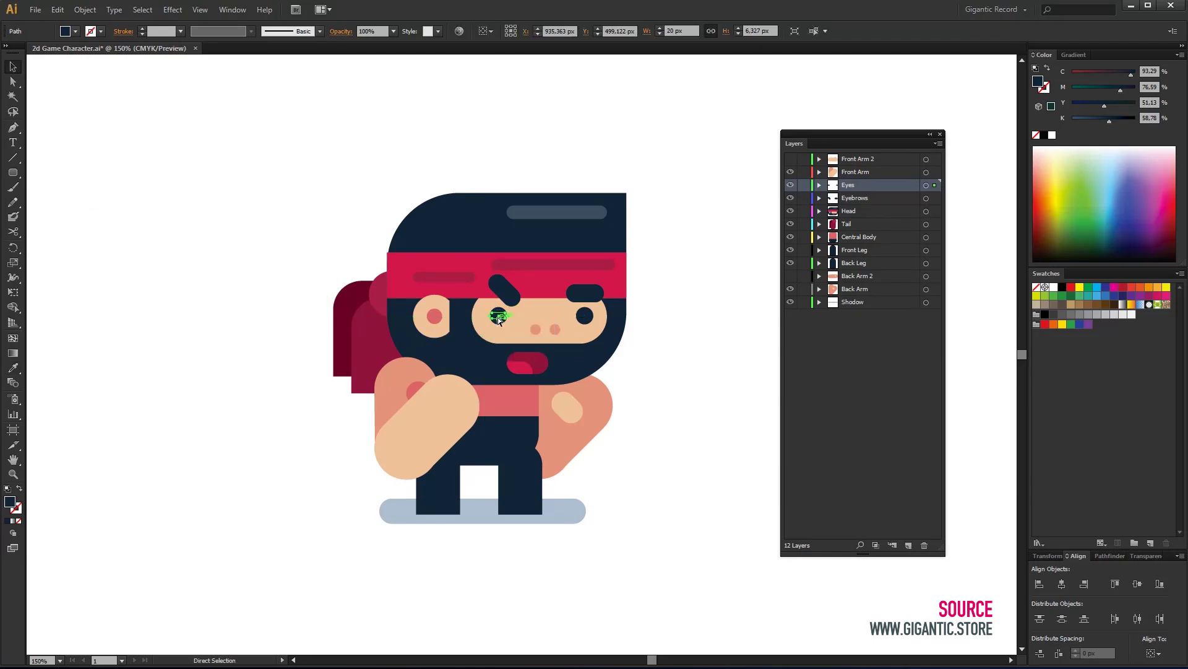
key("v")
left_click_drag(499, 319, 586, 320)
left_click(773, 298)
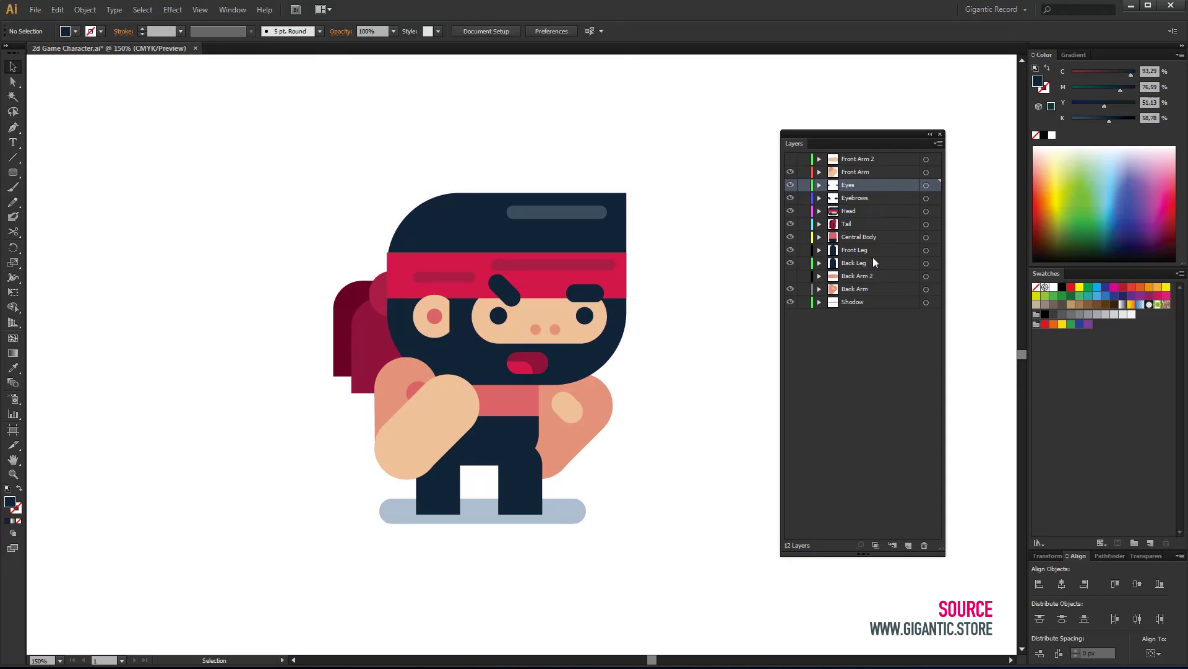
Create an 'Eyes 2' layer, move the closed-eye bars into it, and hide the Eyes layer
left_click(908, 546)
double_click(853, 186)
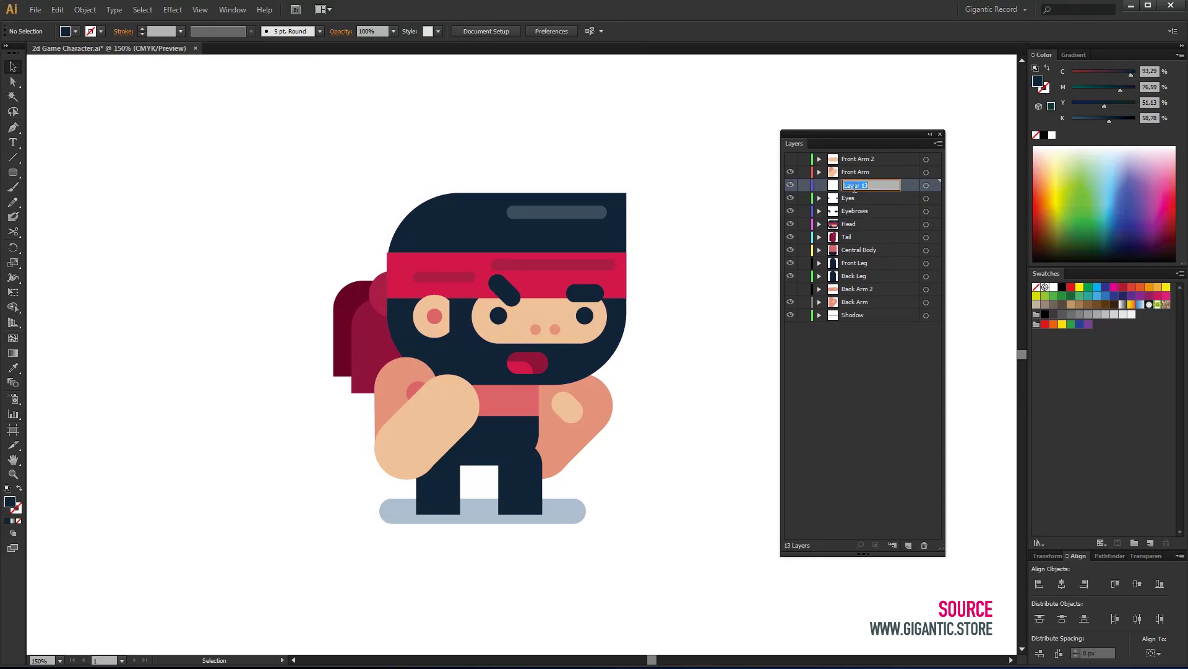
type("Eyes 2")
left_click(876, 382)
left_click(791, 197)
left_click(926, 185)
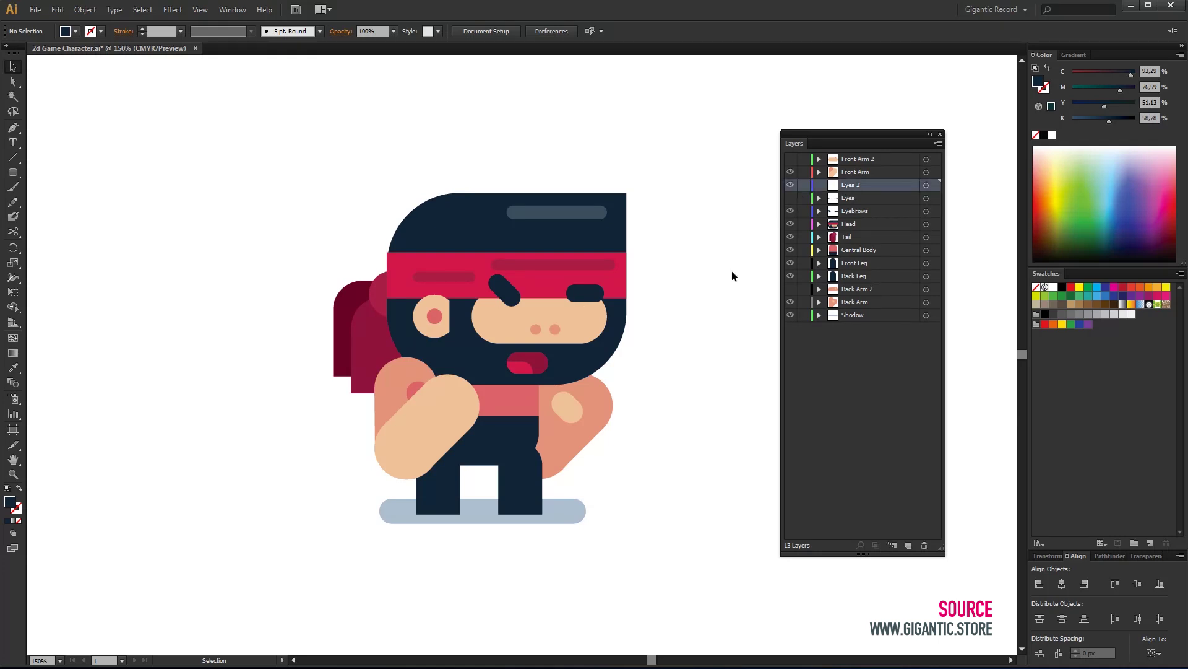
Turn off the Eyes 2 layer's visibility and make the round Eyes layer visible again
left_click(663, 361)
left_click(790, 185)
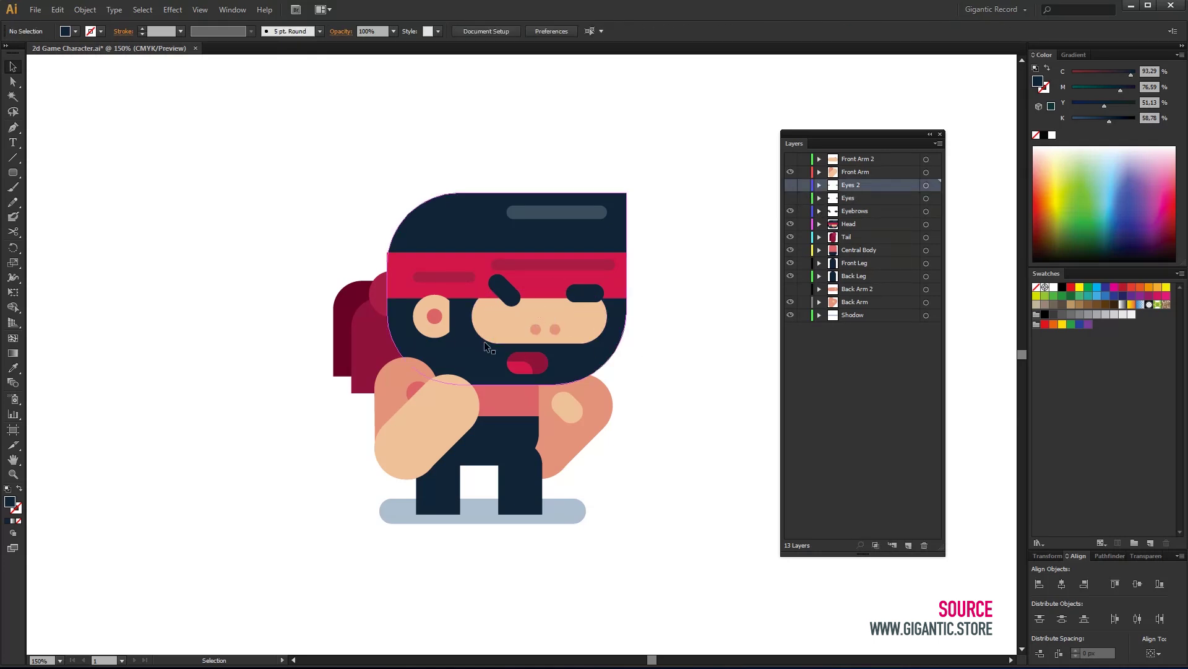
left_click(791, 197)
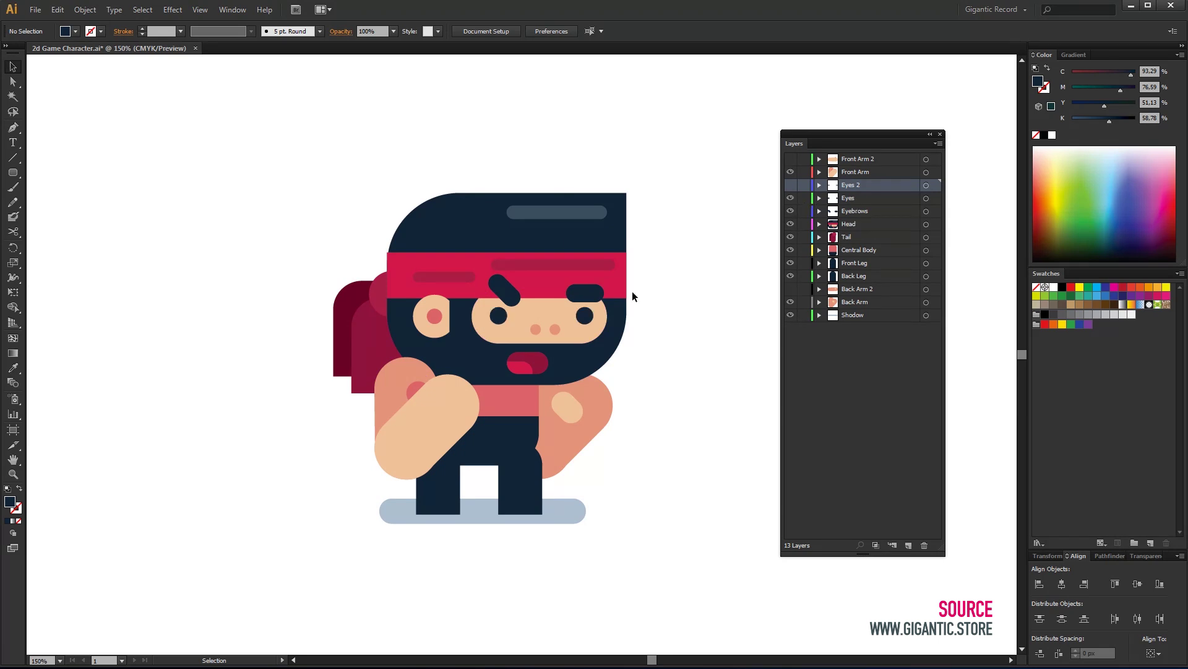